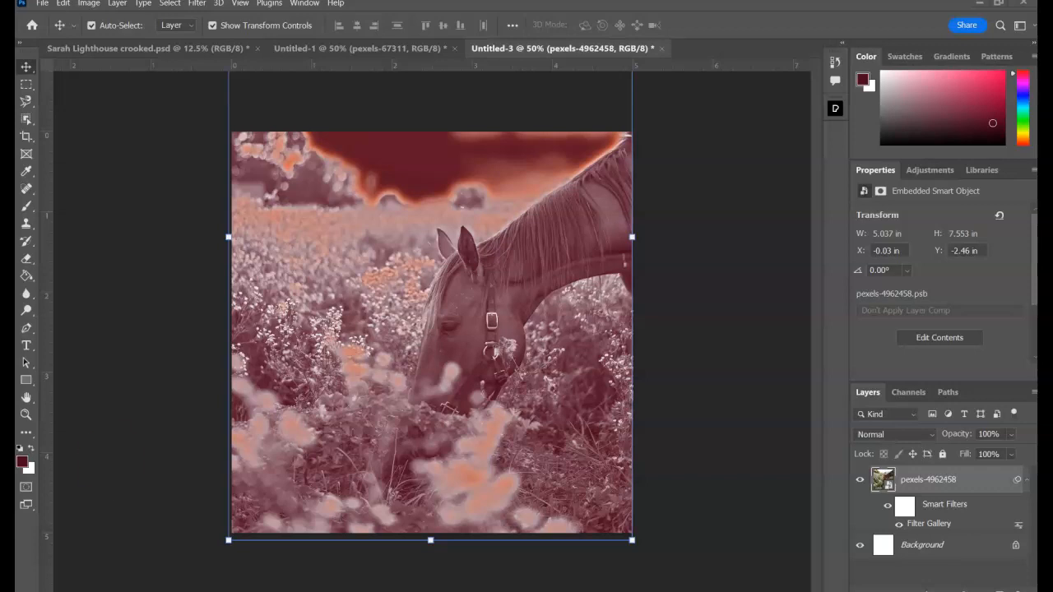
- Create a new 5 by 5 inch document at 300 pixels/inch in RGB Color with a white background
left_click(40, 5)
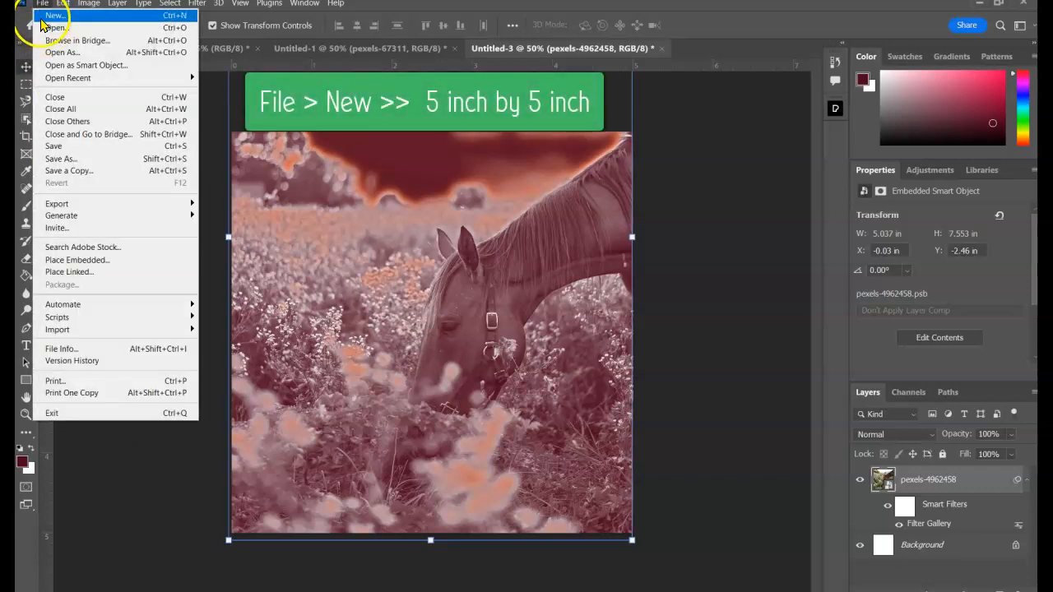
left_click(46, 16)
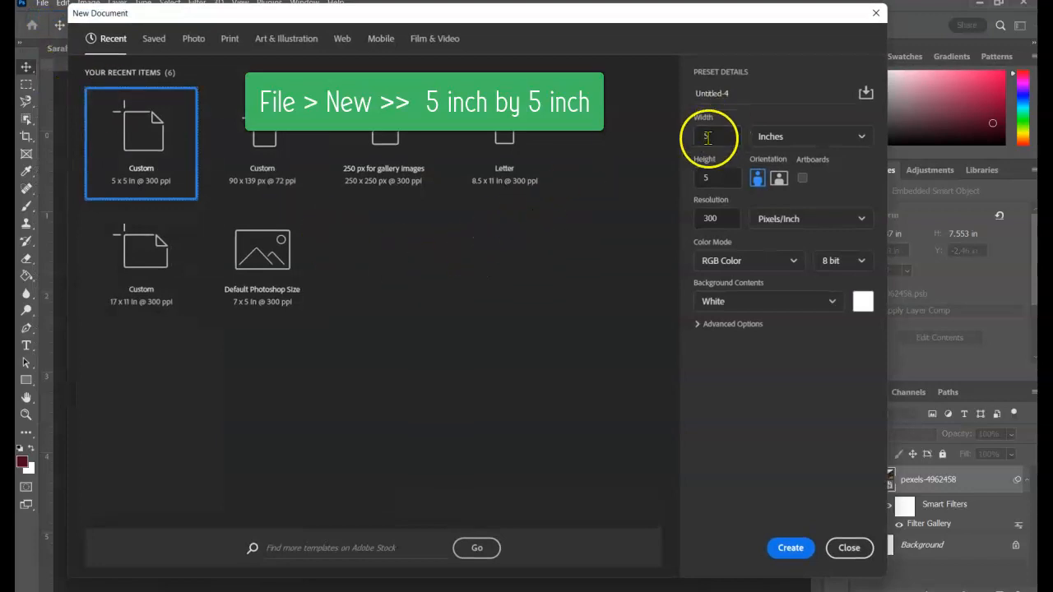
left_click(700, 140)
left_click(722, 178)
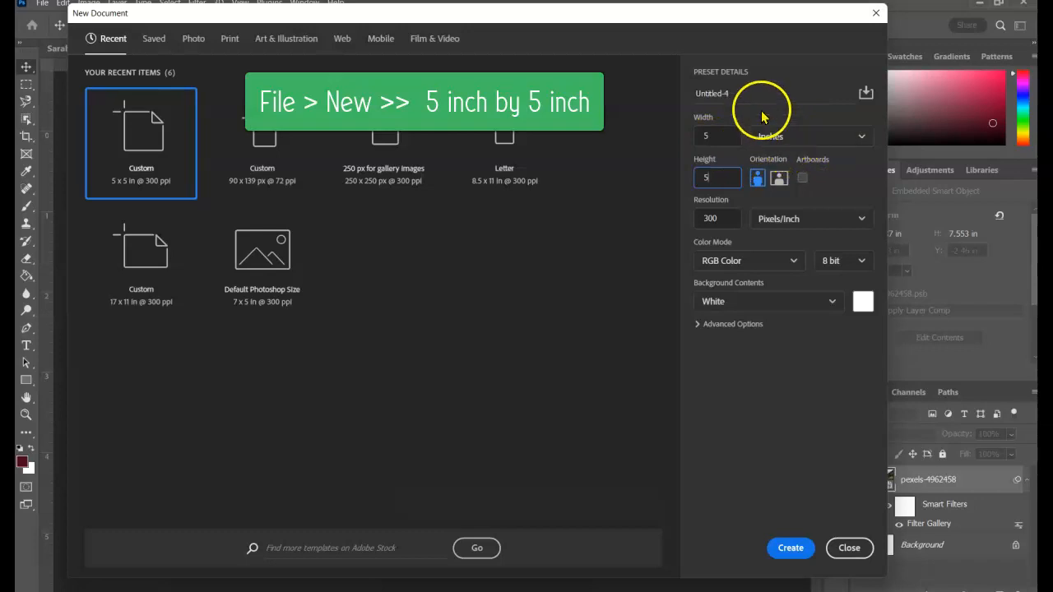
left_click(790, 549)
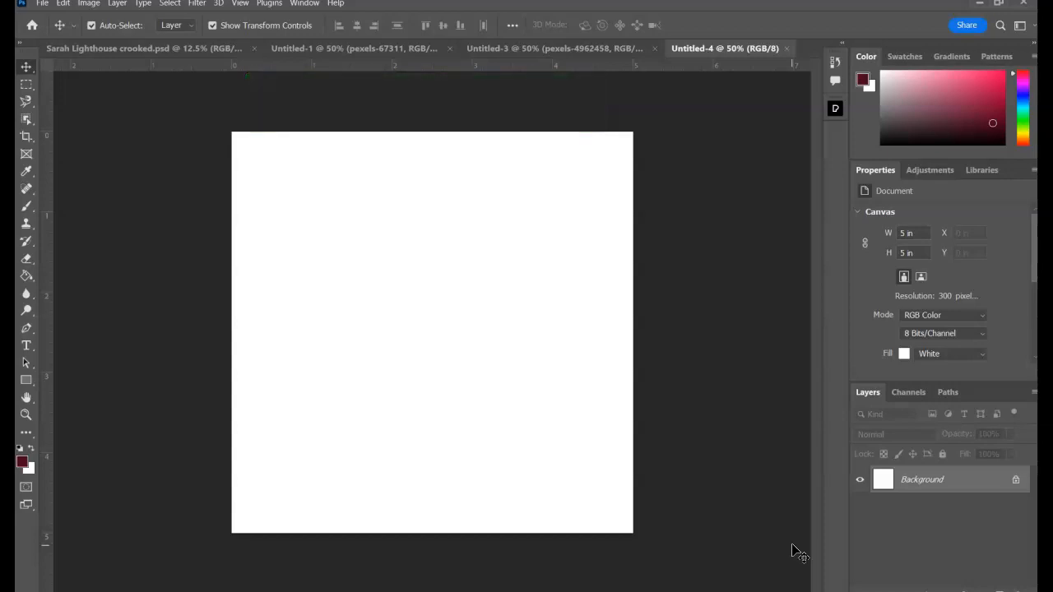
- Place the photo of the horse grazing among white flowers from the Pexels plugin and close the plugin window
left_click(267, 4)
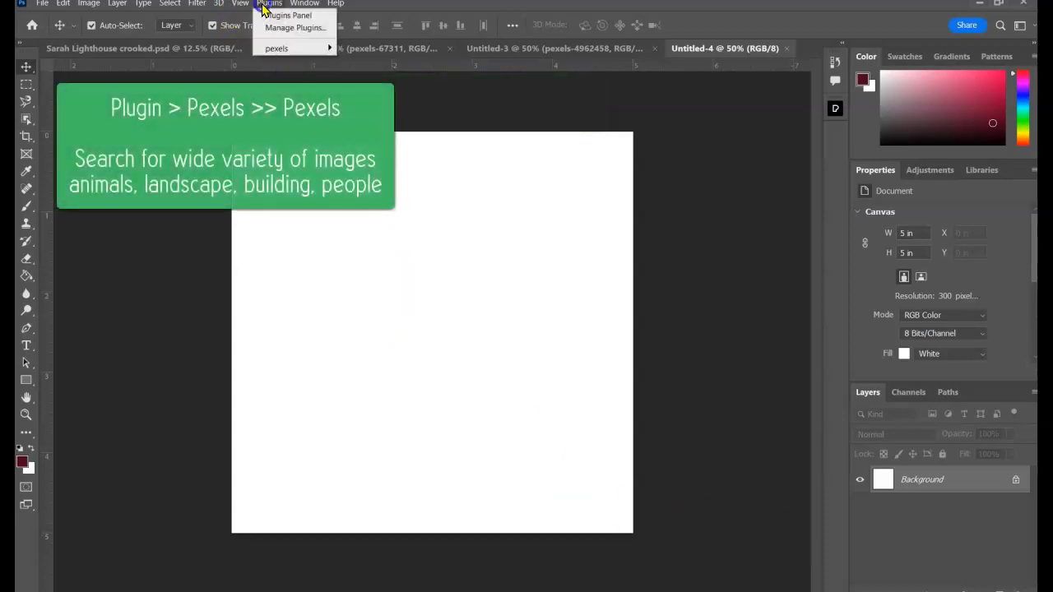
mouse_move(274, 47)
left_click(358, 51)
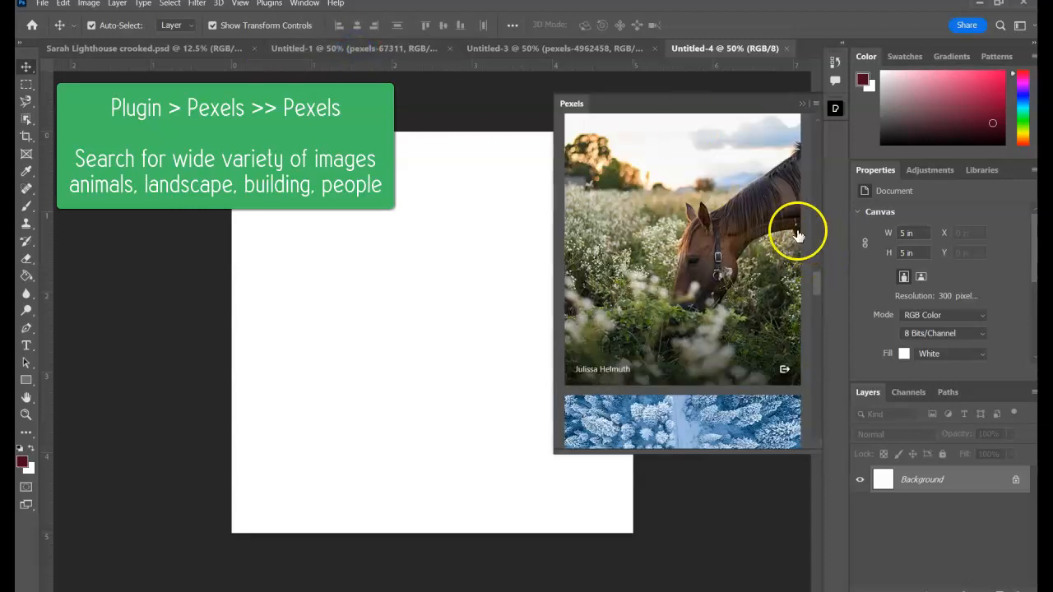
scroll(732, 201, "down", 1)
scroll(732, 202, "down", 2)
scroll(730, 206, "up", 3)
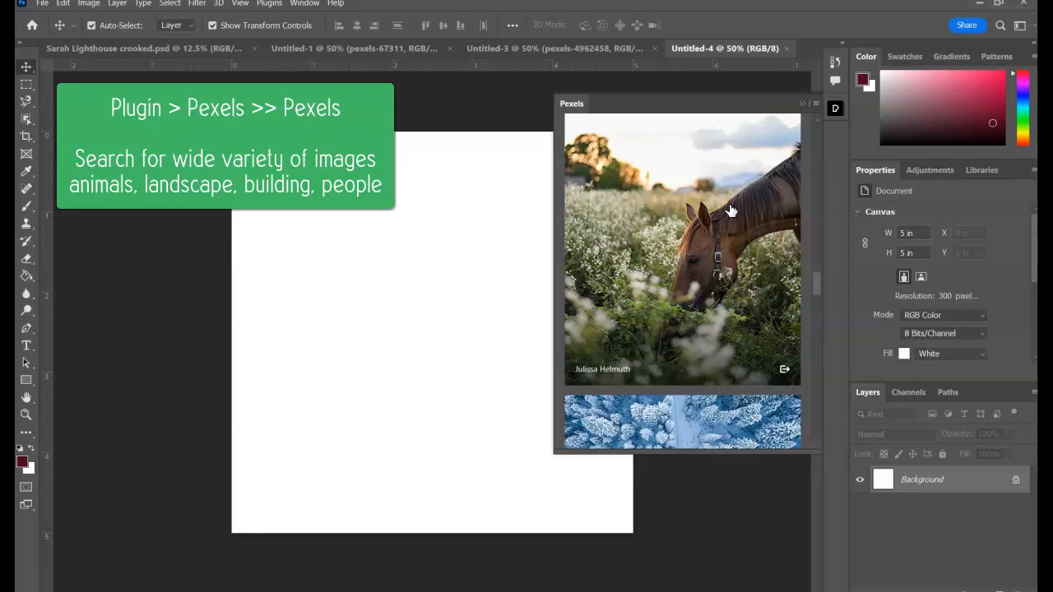
left_click(628, 174)
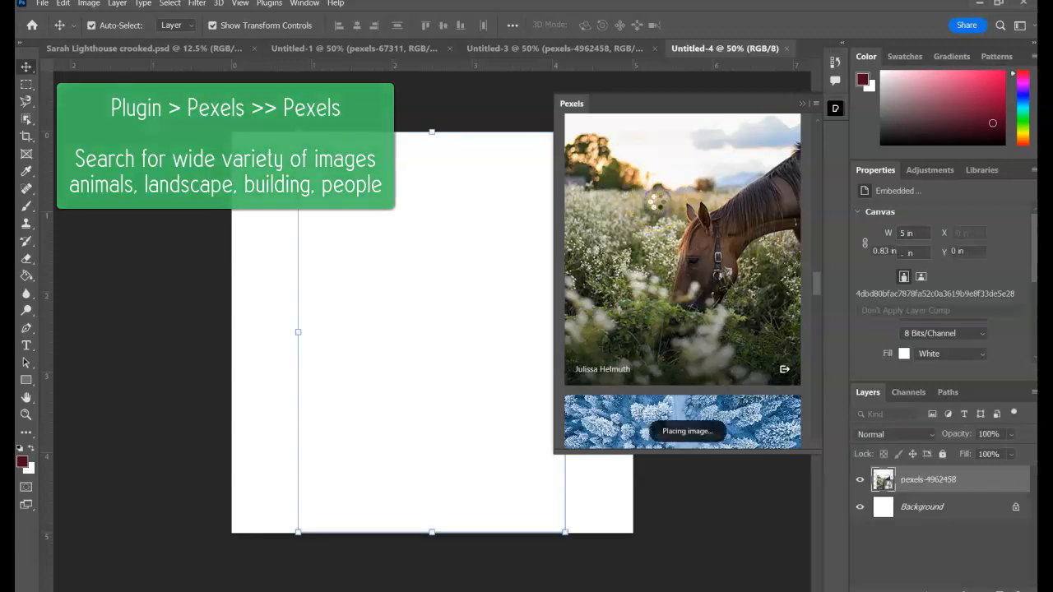
left_click(802, 103)
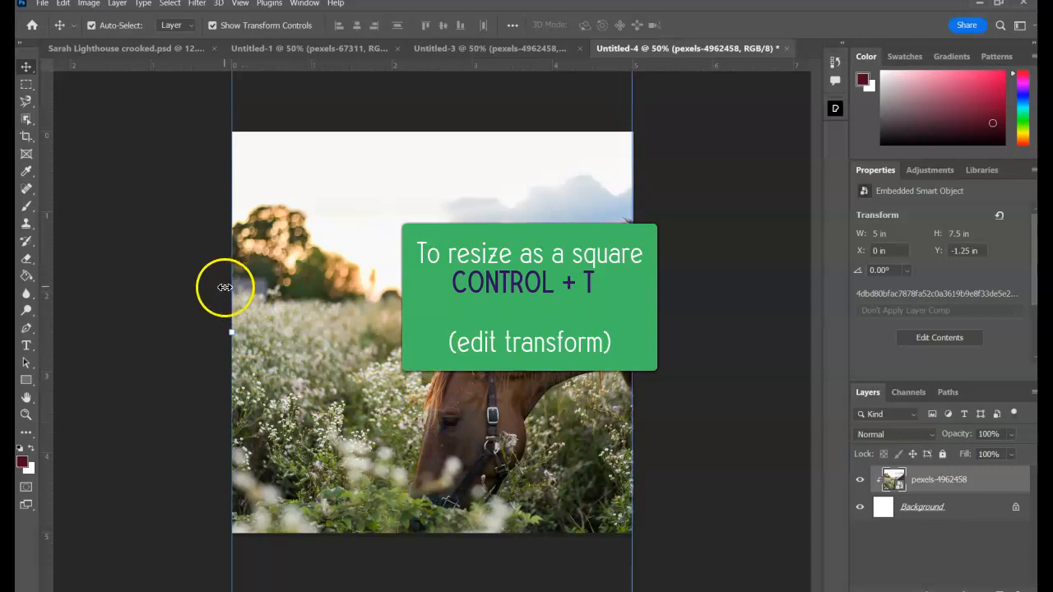
- Free-transform the horse photo, moving it up to Y -2.5 in so the horse's head sits within the square canvas
key("ctrl+t")
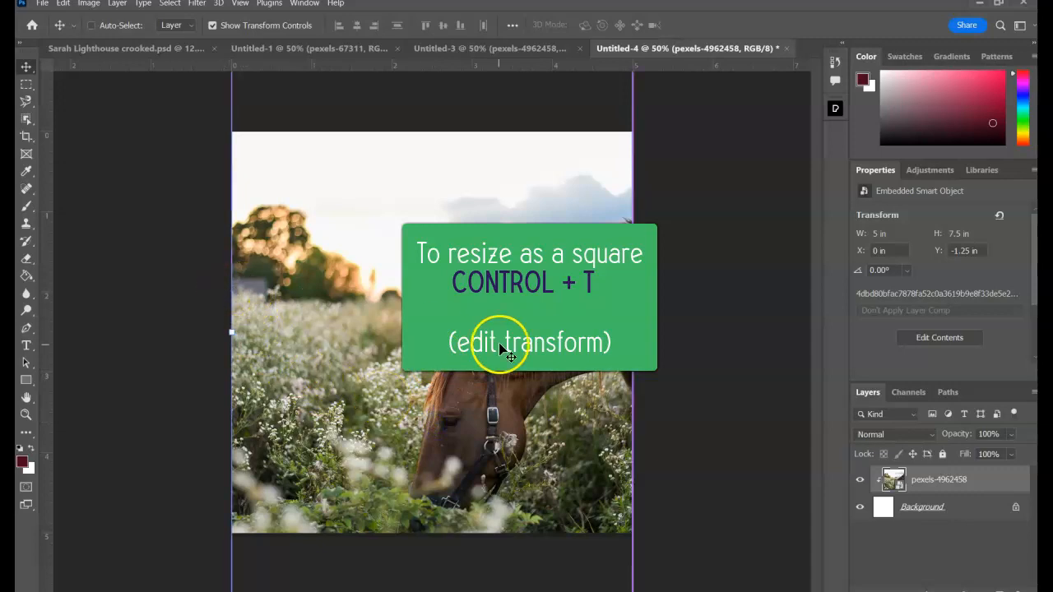
left_click_drag(388, 409, 383, 298)
mouse_move(404, 189)
left_mouse_down()
mouse_move(412, 209)
mouse_move(394, 360)
mouse_move(409, 146)
mouse_move(412, 175)
left_mouse_up()
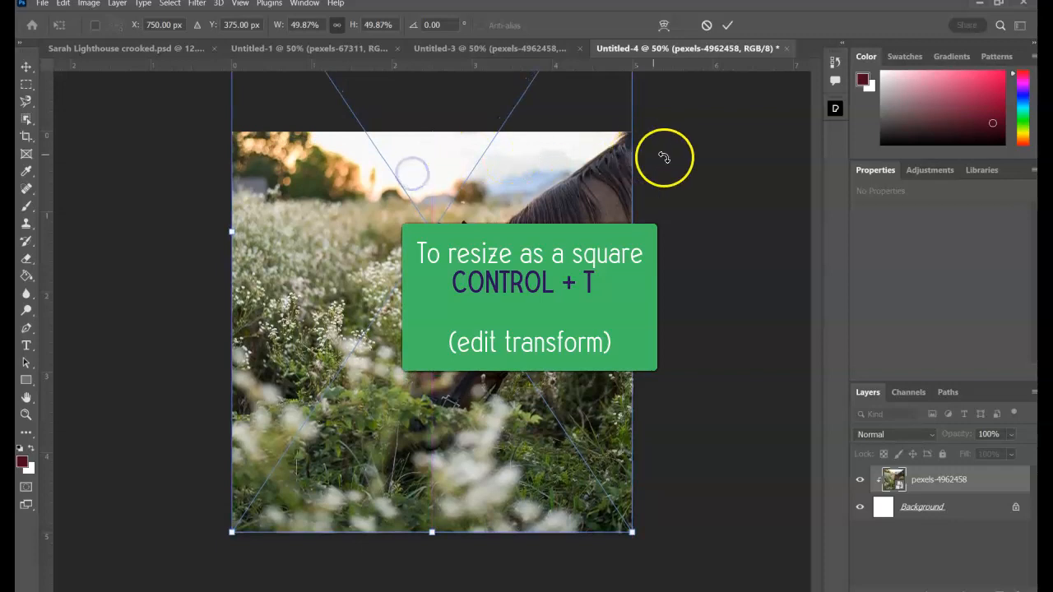
left_click(728, 25)
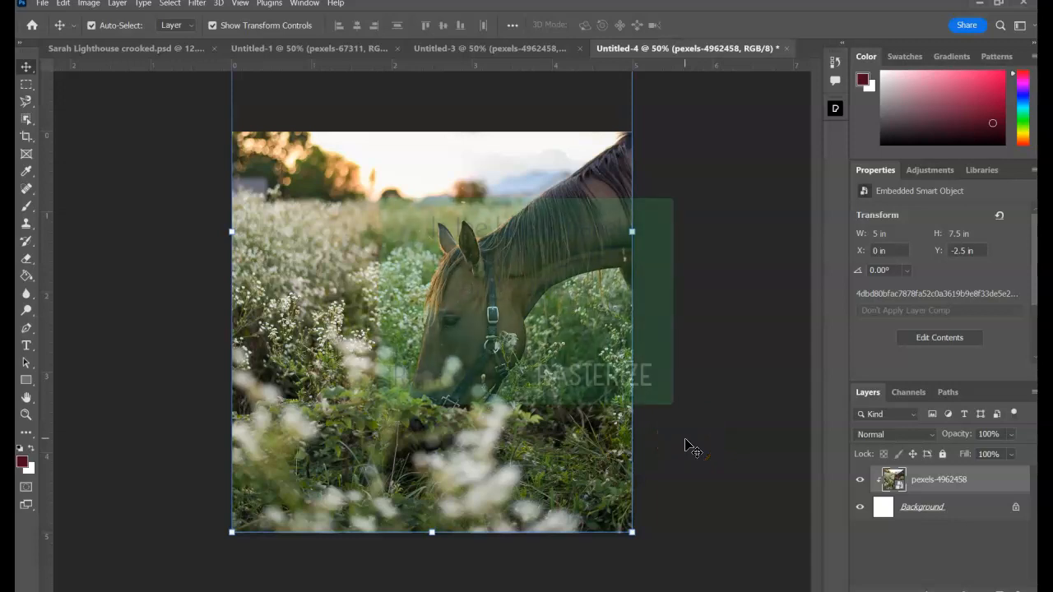
- Rasterize the pexels-4962458 layer and convert it for smart filters
right_click(922, 483)
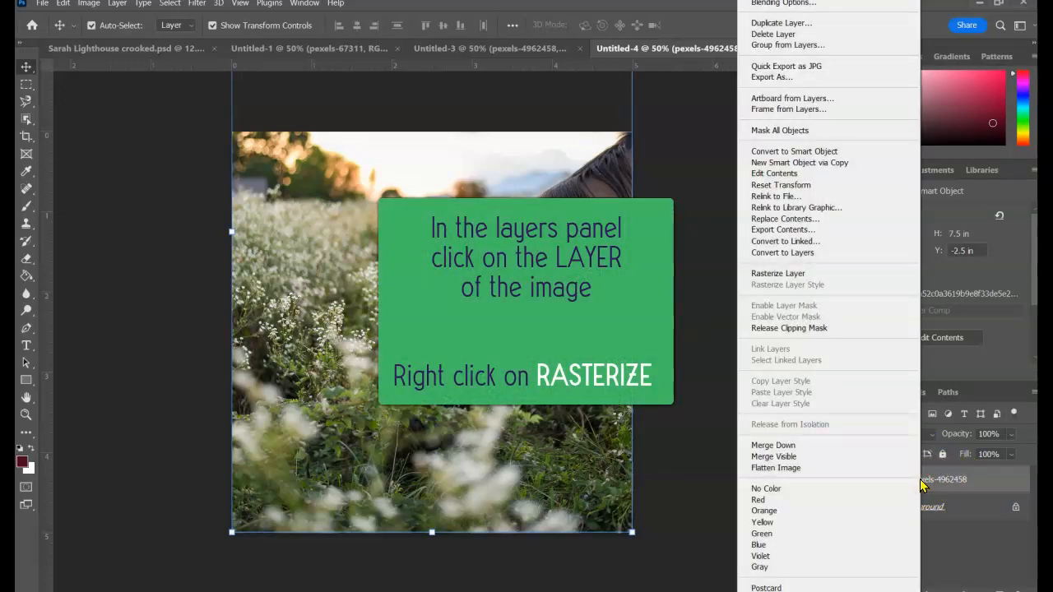
left_click(780, 275)
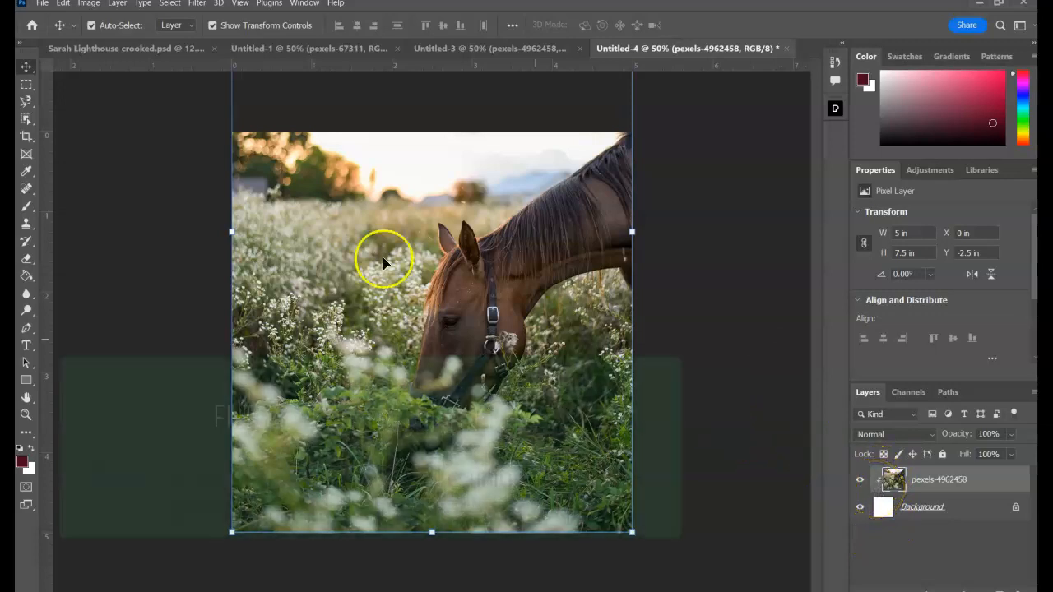
left_click(199, 4)
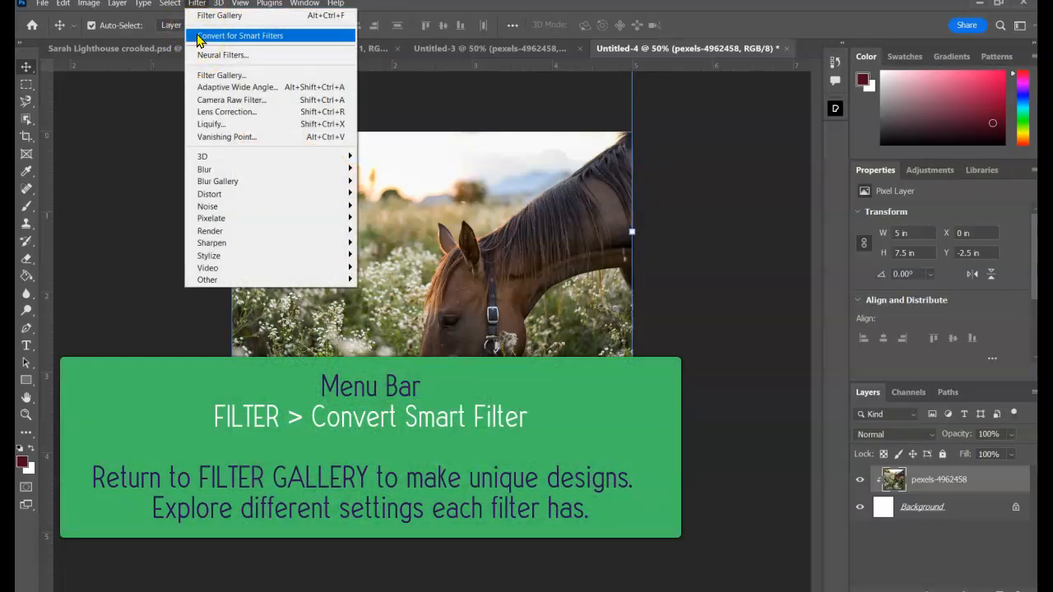
left_click(199, 36)
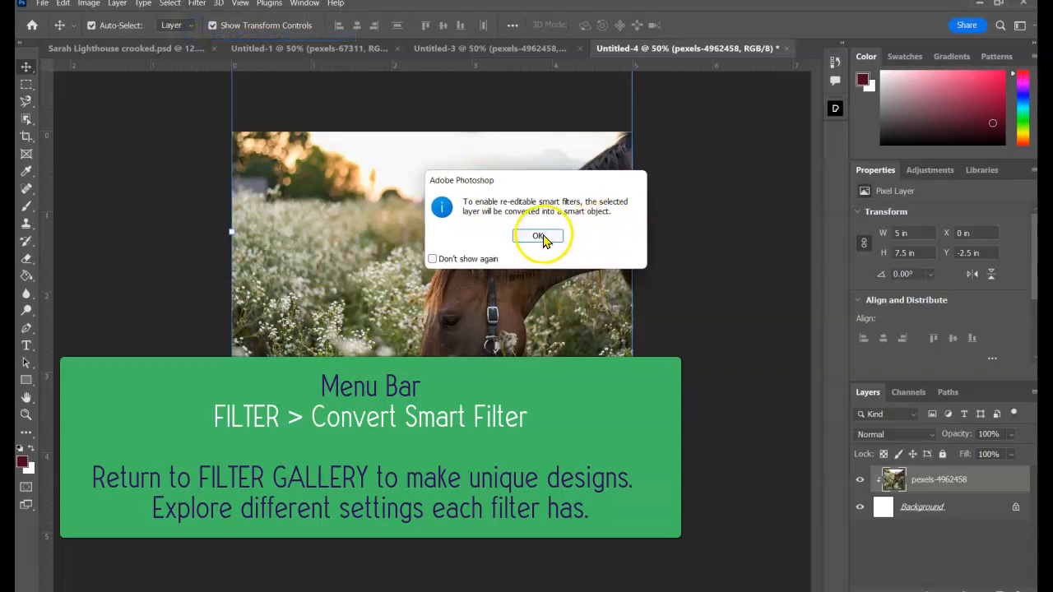
left_click(540, 237)
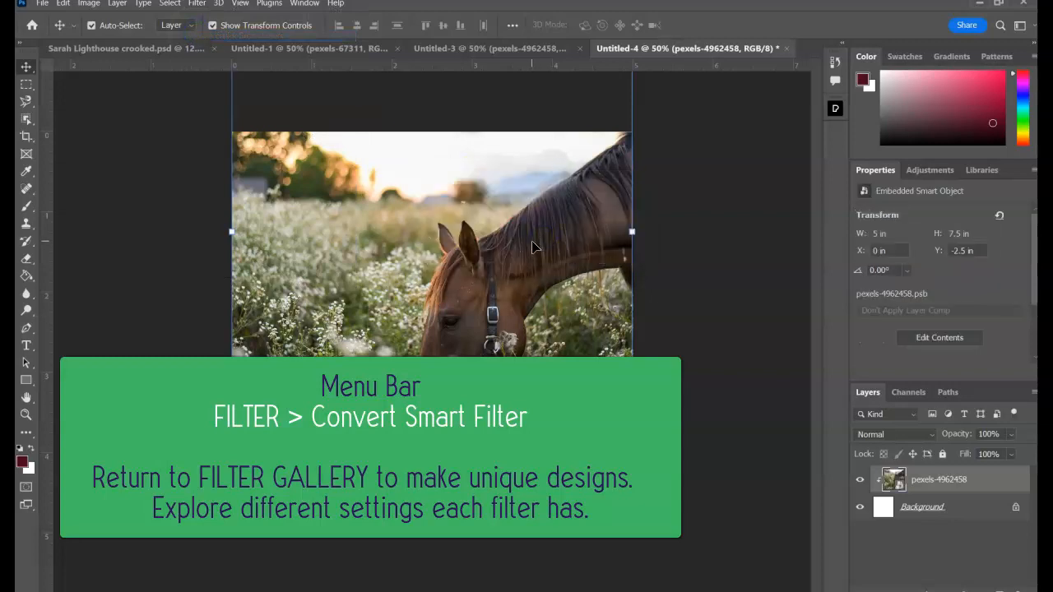
- Open the Filter Gallery with Neon Glow on the horse photo and fit the whole image in the preview
left_click(194, 5)
left_click(202, 76)
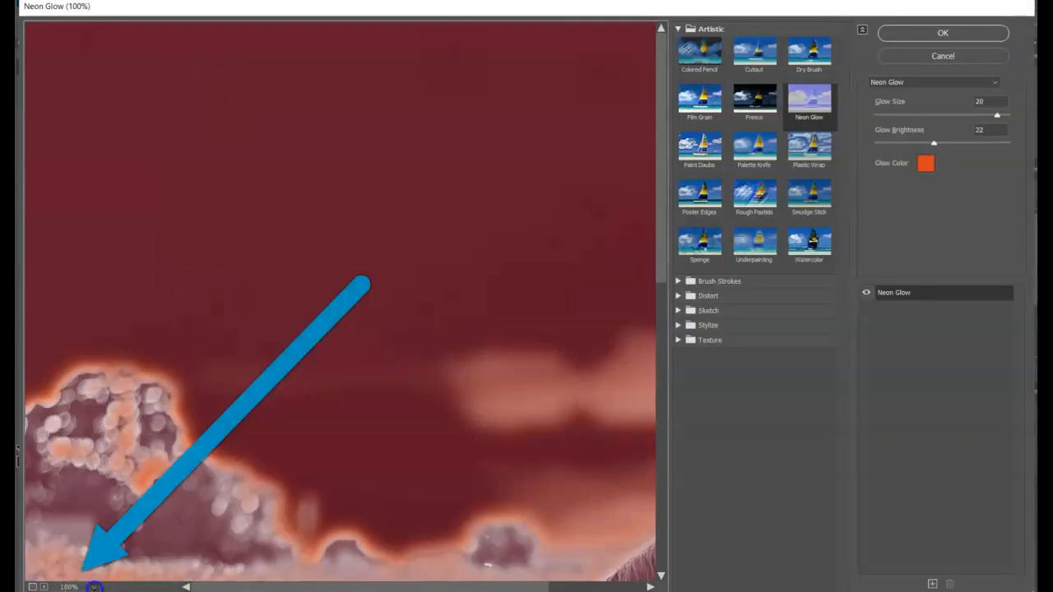
left_click(94, 586)
left_click(103, 563)
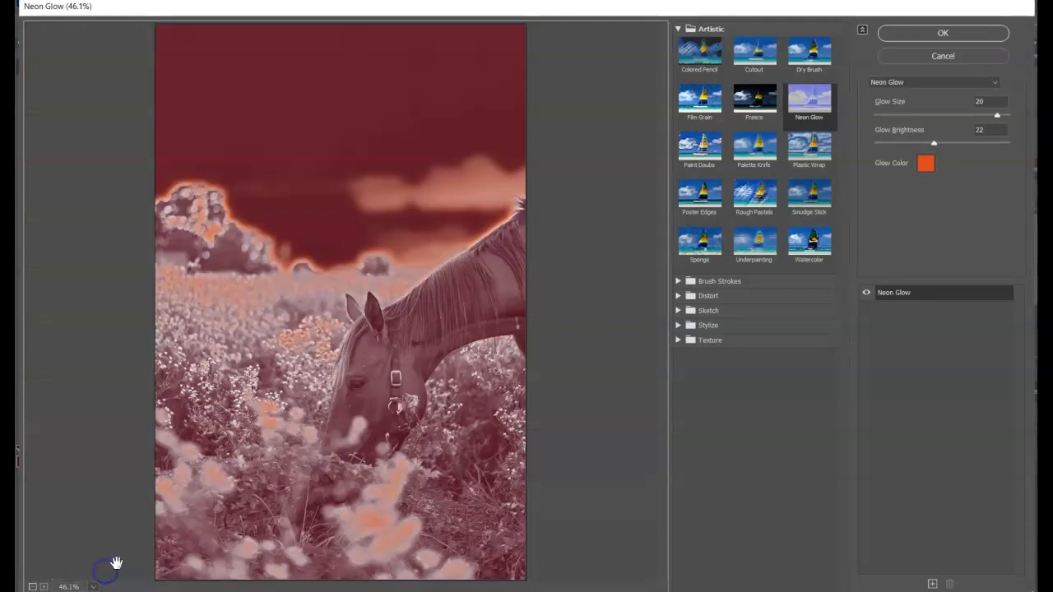
- Change the Neon Glow filter's glow color to green, 20d81c
left_click(925, 165)
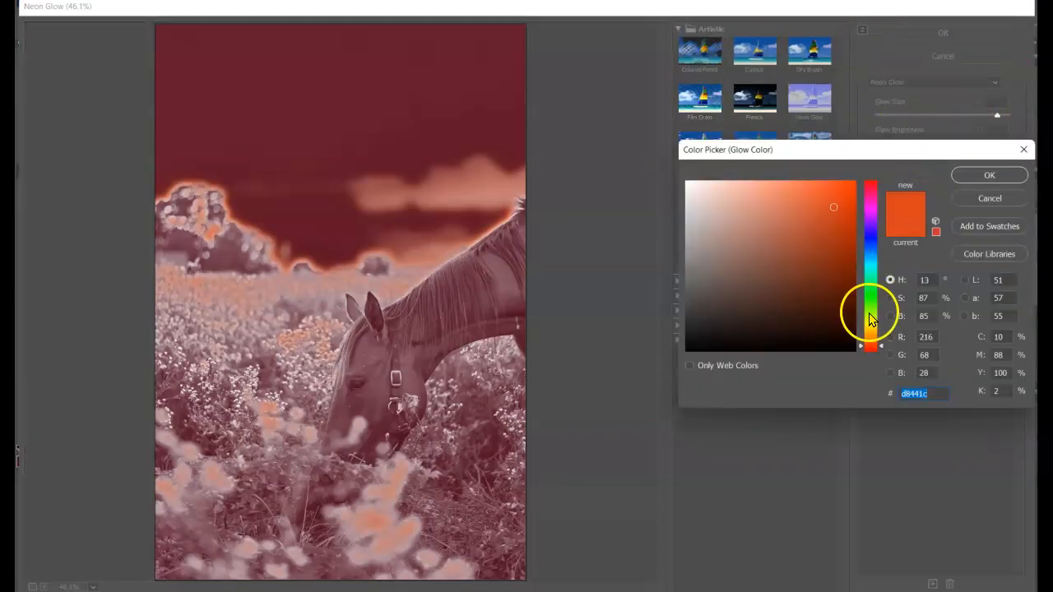
left_click(871, 294)
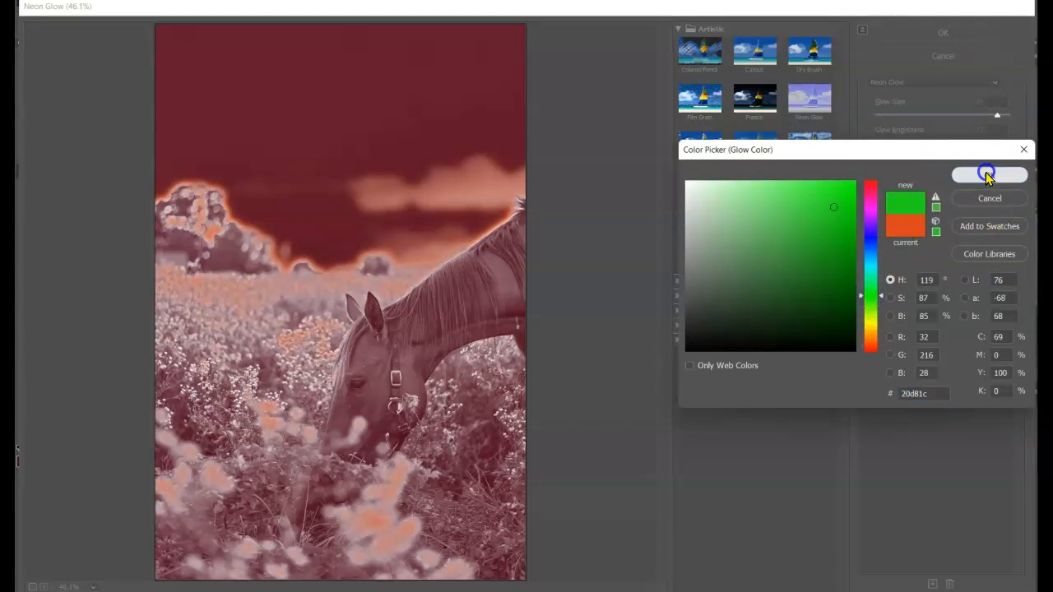
left_click(987, 174)
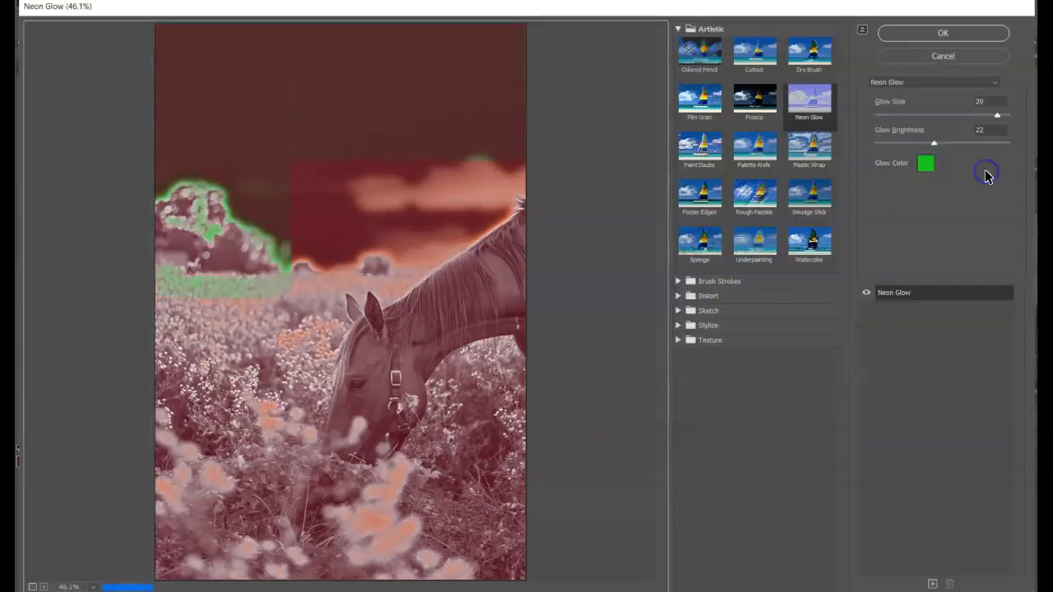
- Set the Neon Glow filter's glow color to pink
left_click(927, 165)
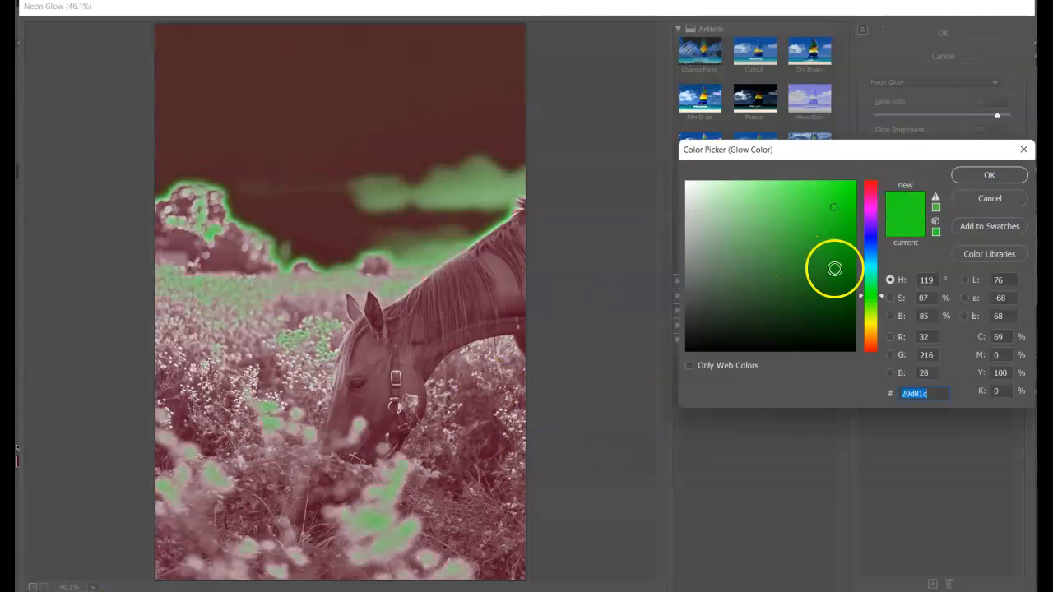
left_click(872, 202)
left_click(985, 174)
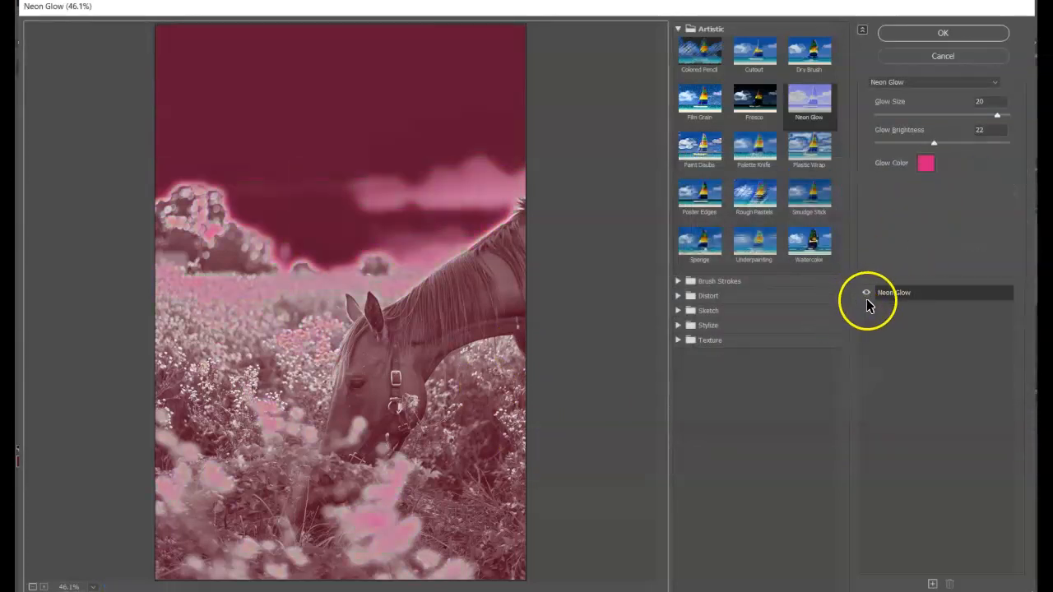
- Add a Film Grain effect layer above Neon Glow, hide it, and apply the Filter Gallery
left_click(934, 584)
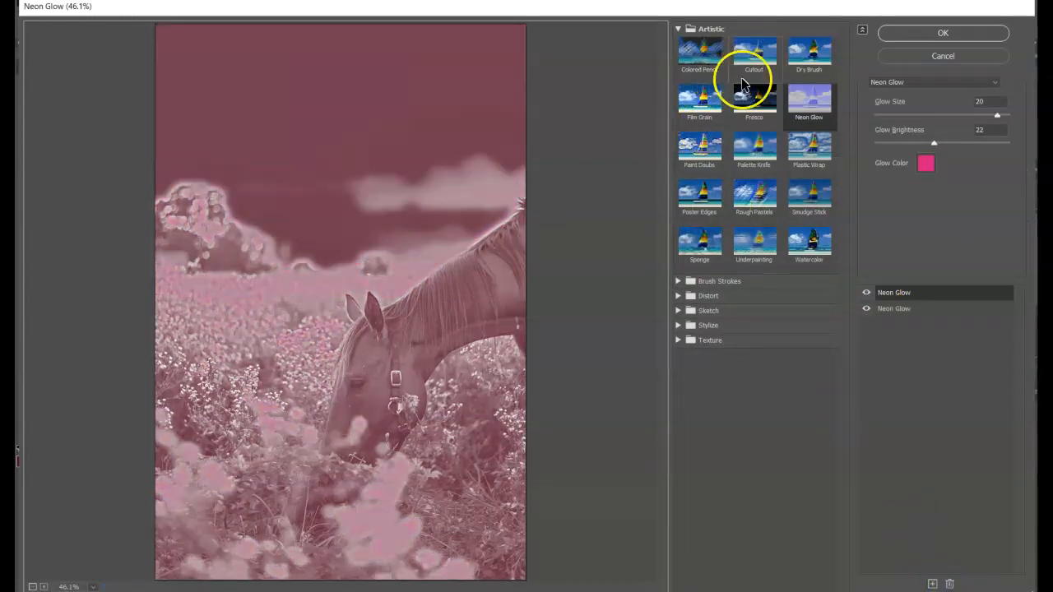
left_click(707, 105)
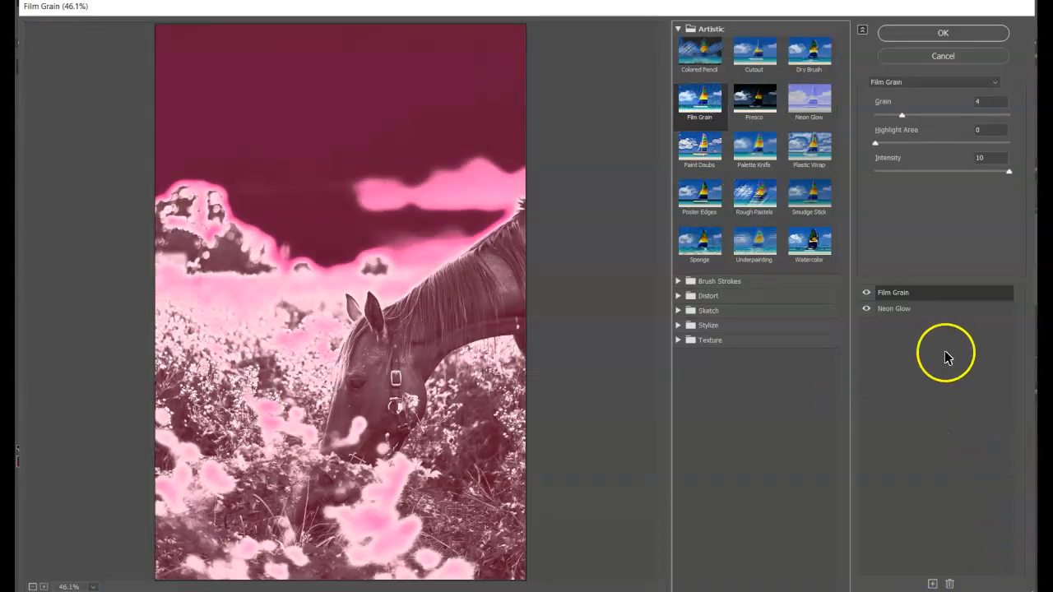
left_click_drag(924, 306, 880, 336)
left_click(868, 294)
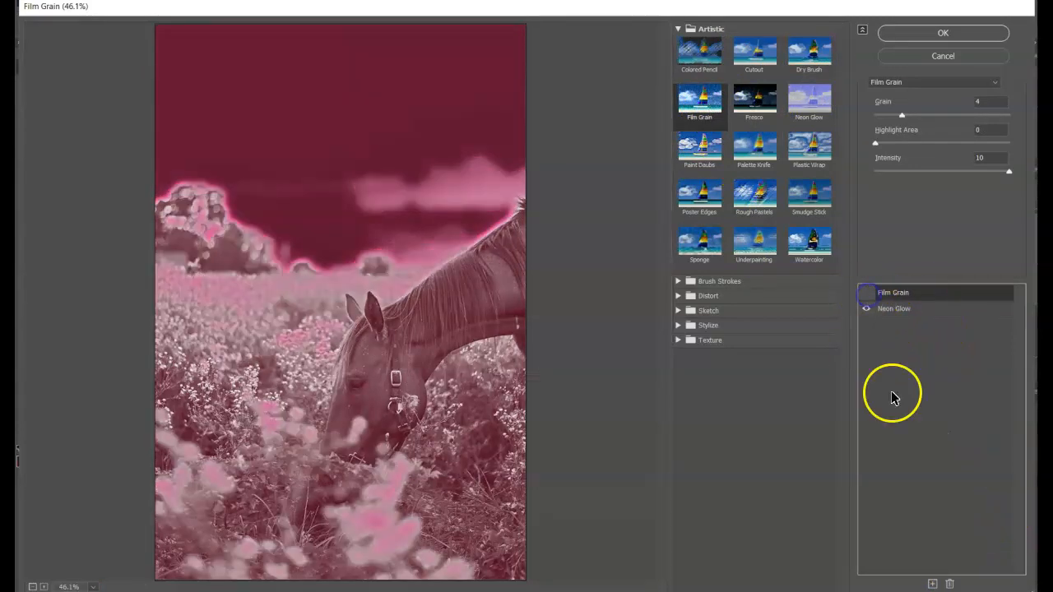
left_click(942, 33)
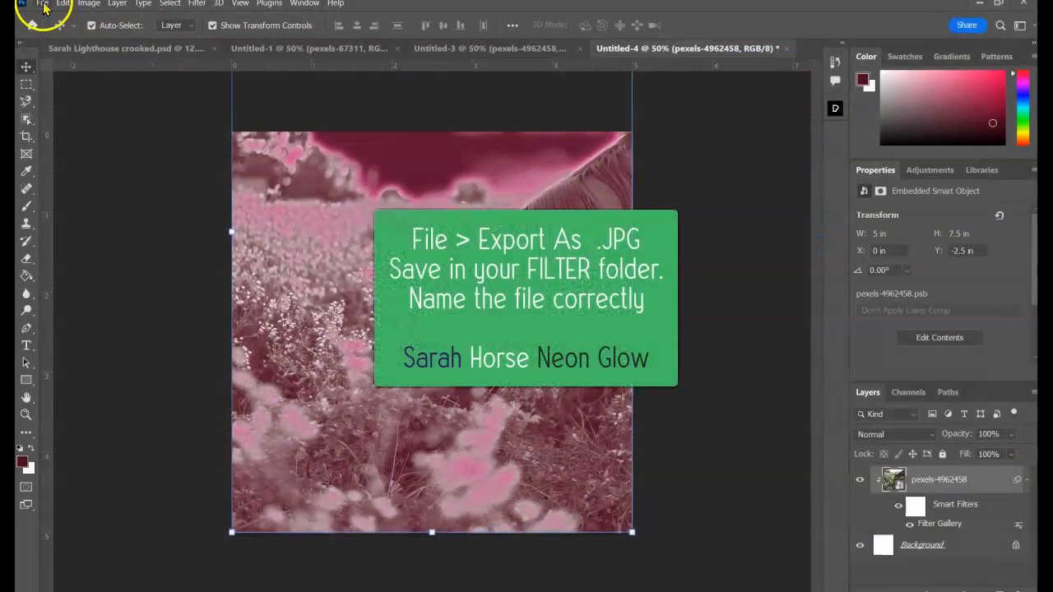
- Export the image as a JPG to the 2nd Fall 2023 Filter folder, named with the student's first name plus "Horse filter neon glow"
left_click(42, 4)
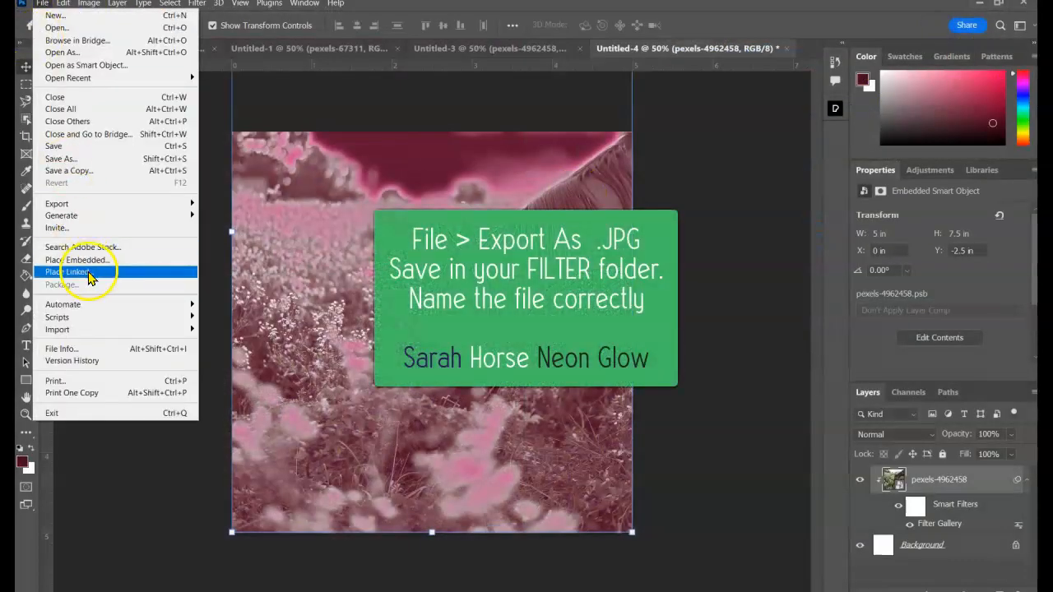
mouse_move(59, 204)
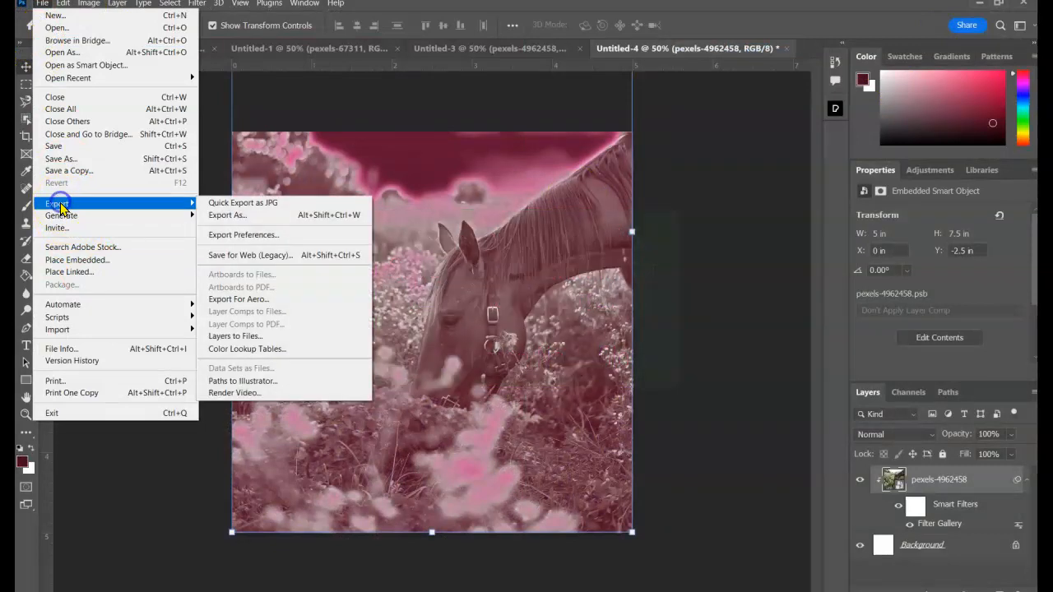
left_click(236, 206)
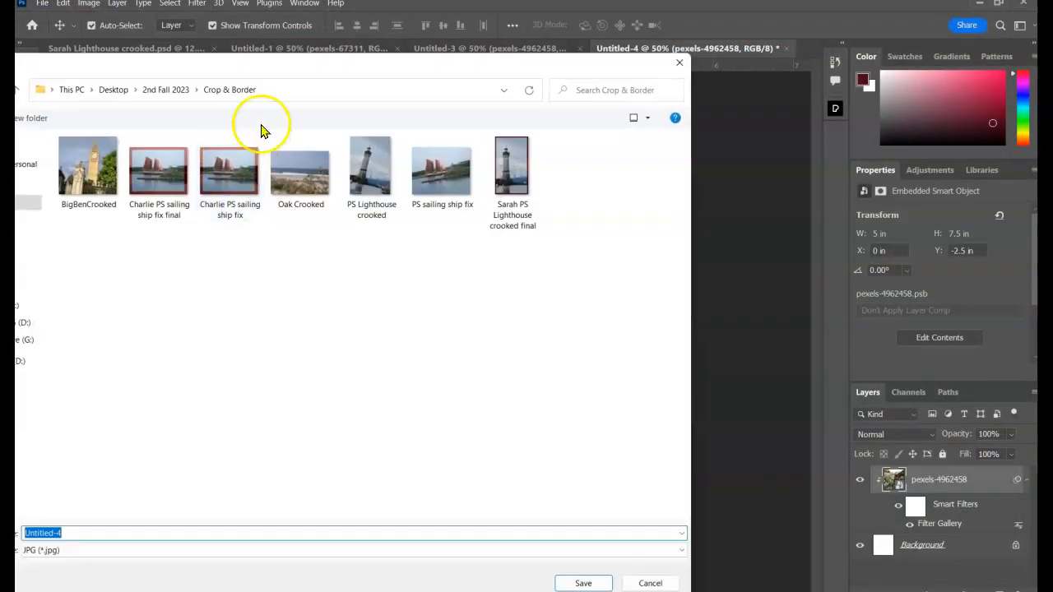
left_click_drag(279, 66, 295, 70)
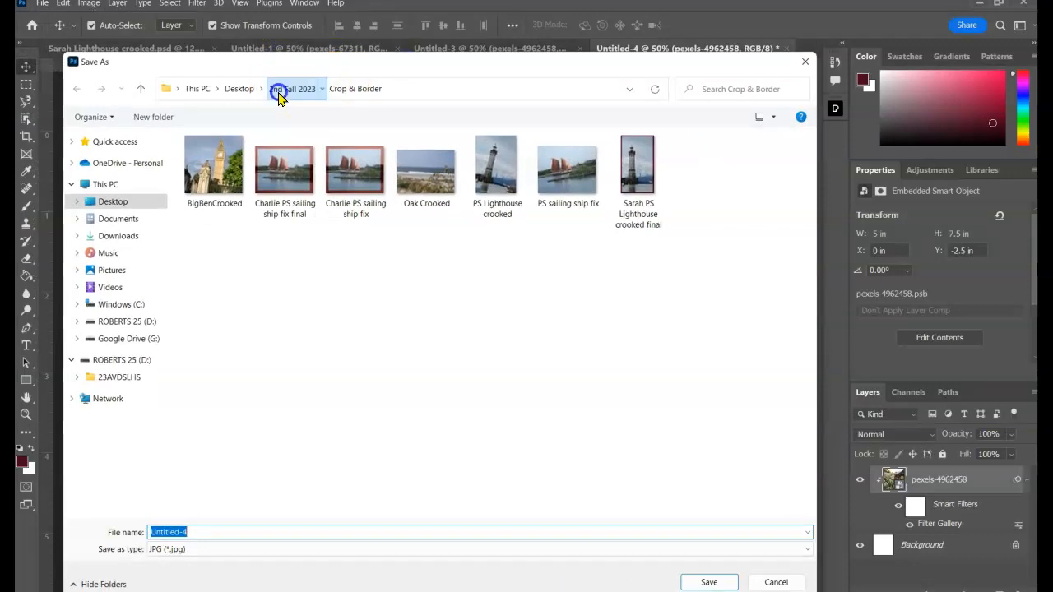
left_click(280, 88)
double_click(199, 185)
double_click(189, 530)
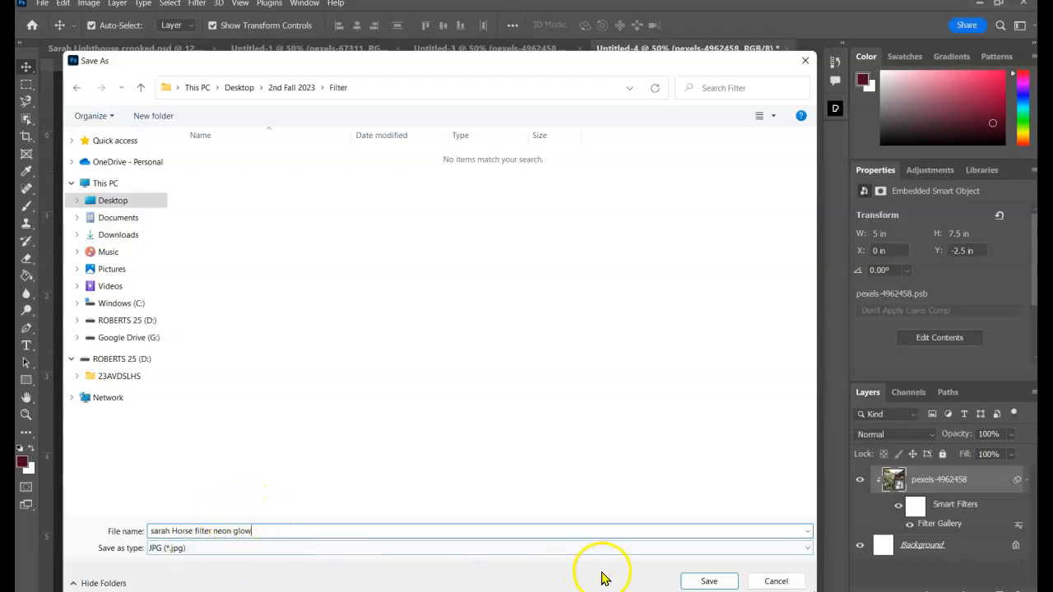
left_click(706, 581)
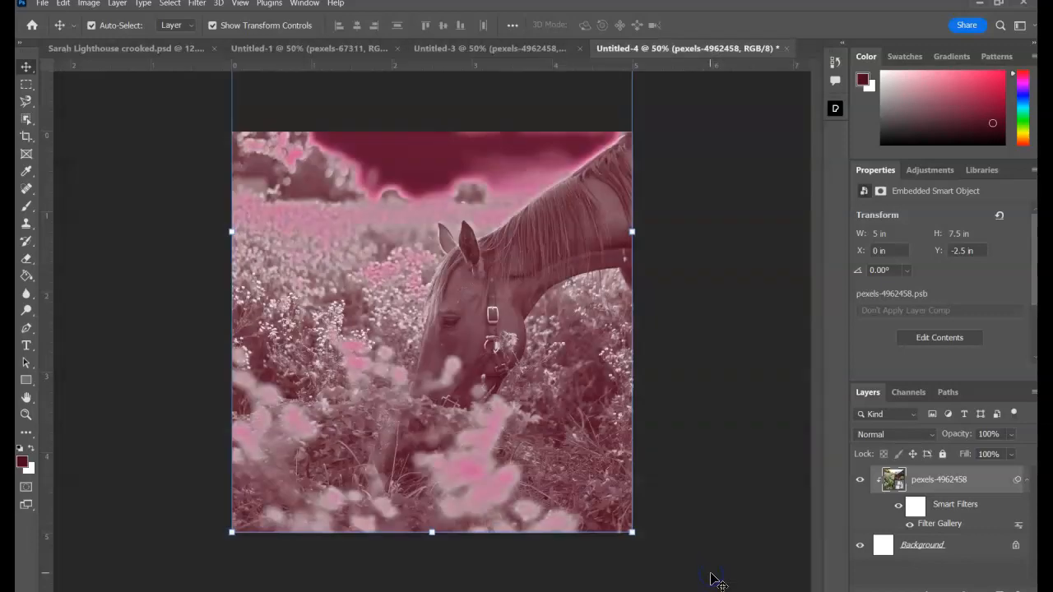
- Save the 5 by 5 inch, 300 ppi settings as a "5 Inch Square" preset and create a document named "5 inch square"
left_click(42, 5)
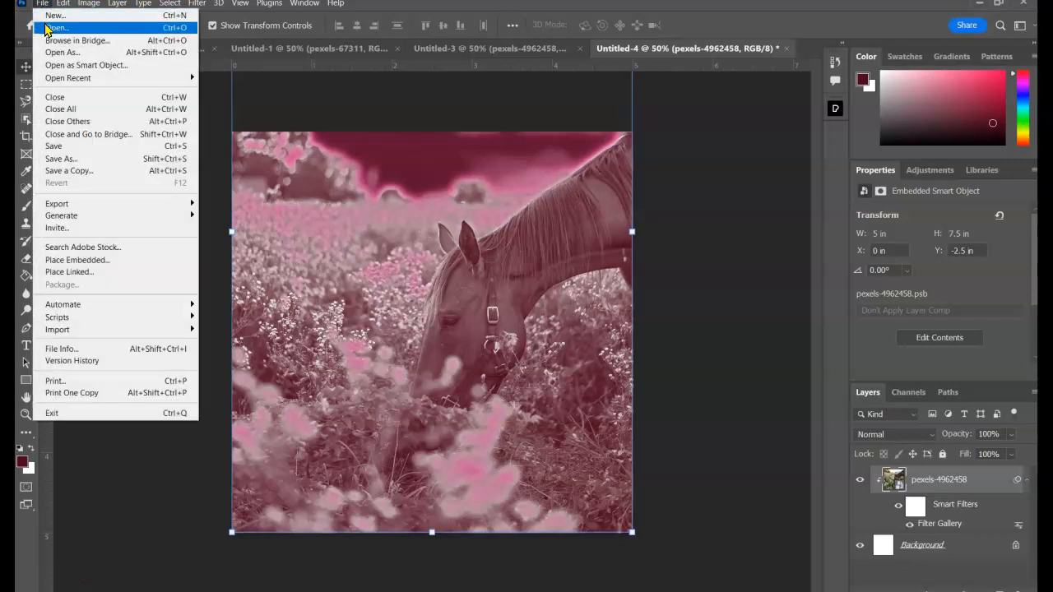
left_click(51, 16)
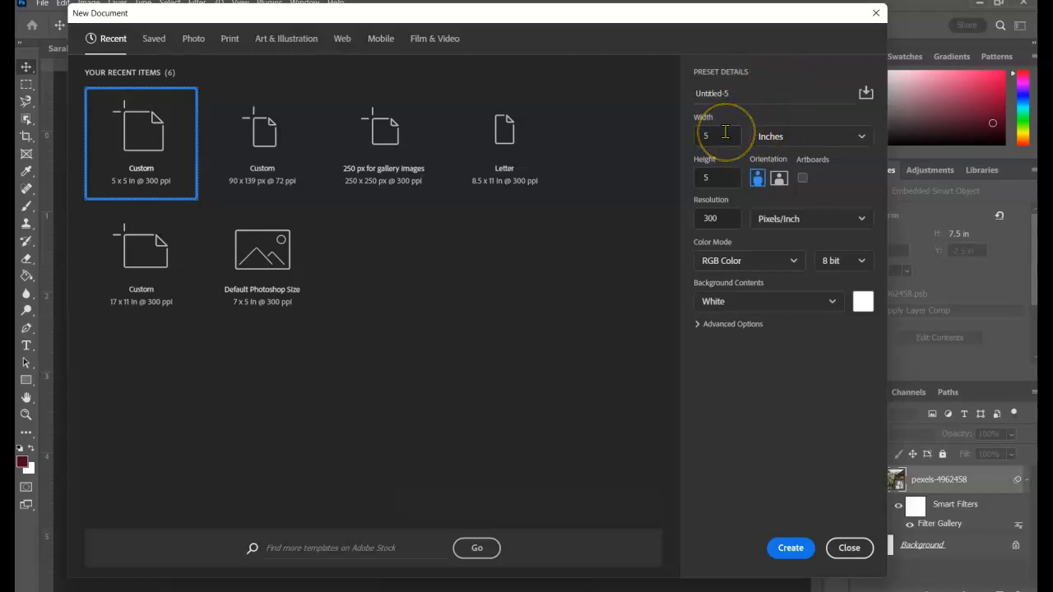
left_click_drag(737, 95, 638, 97)
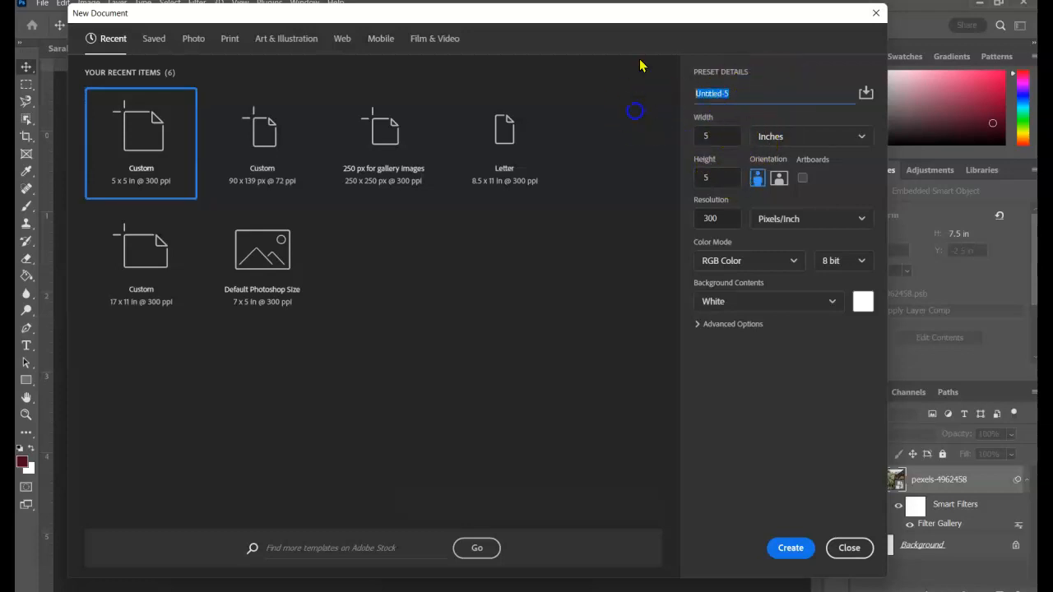
type("5 inch square")
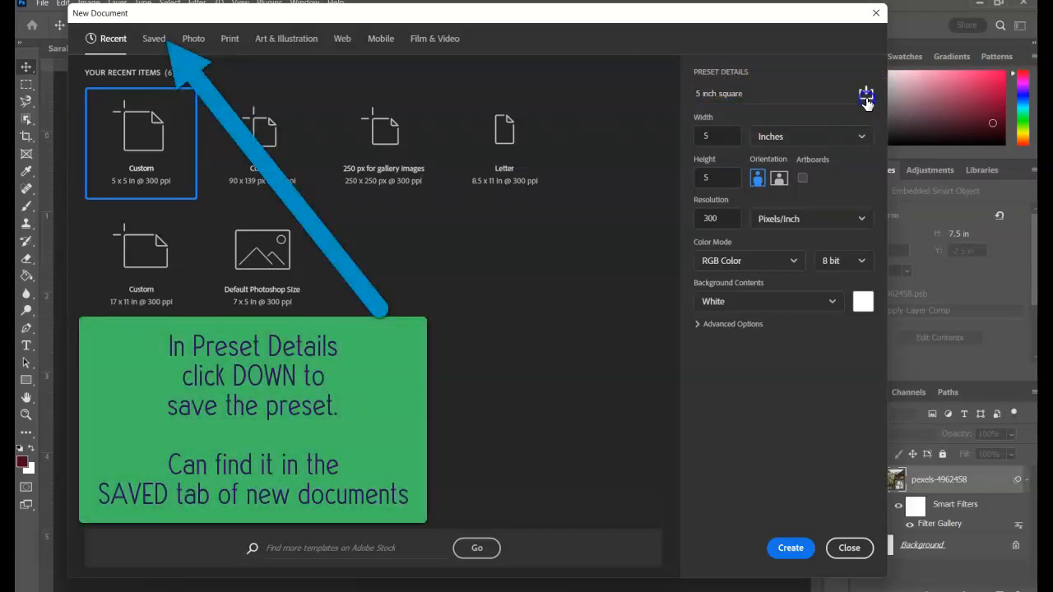
left_click(866, 92)
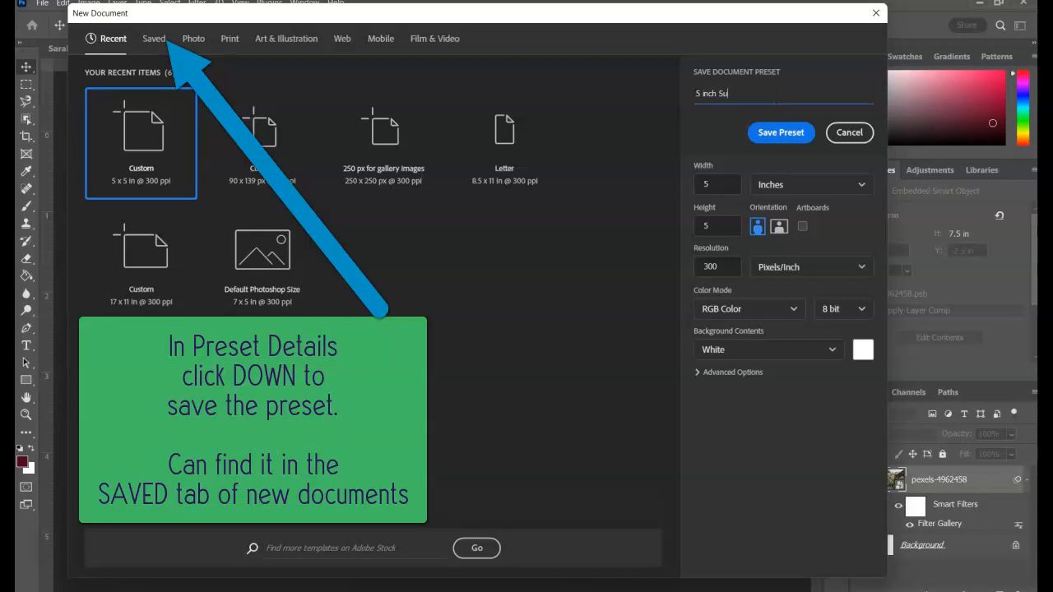
left_click(781, 134)
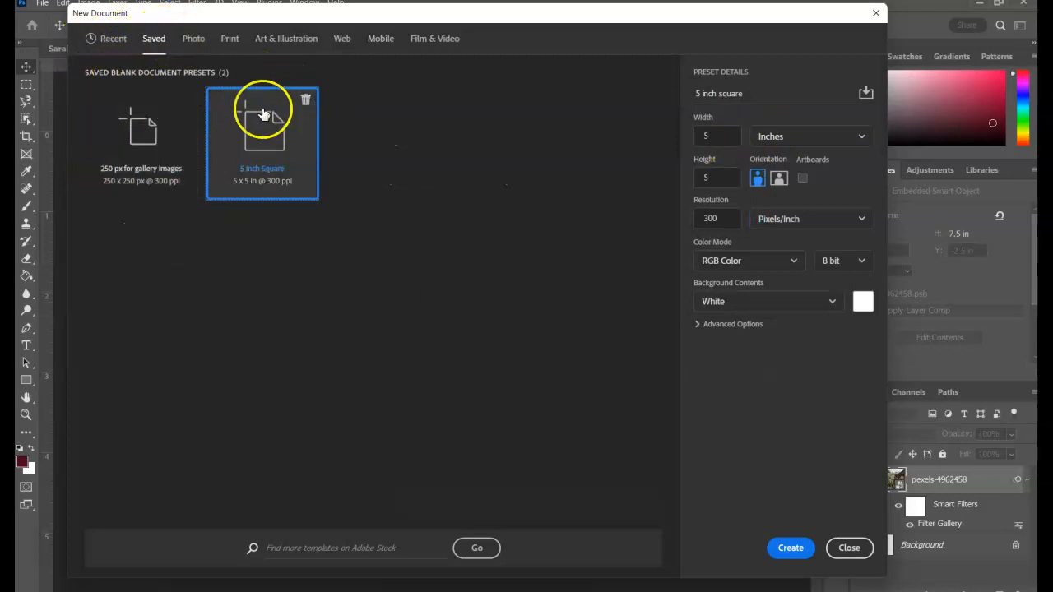
left_click(776, 548)
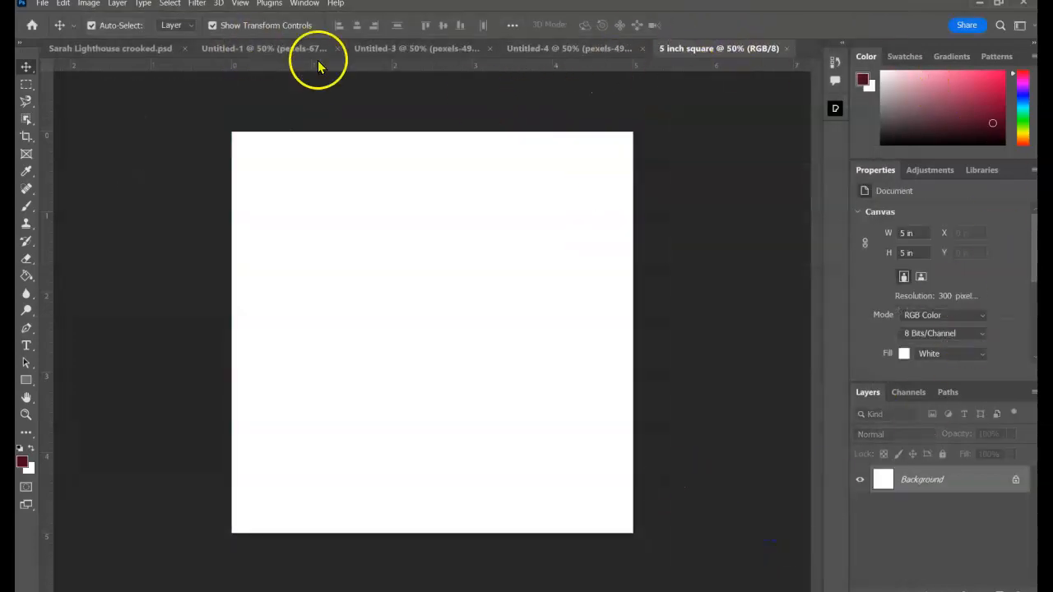
- Place the photo of two giraffes on the savanna from the Pexels plugin into the new document and collapse the plugin
left_click(274, 5)
left_click(273, 48)
left_click(357, 47)
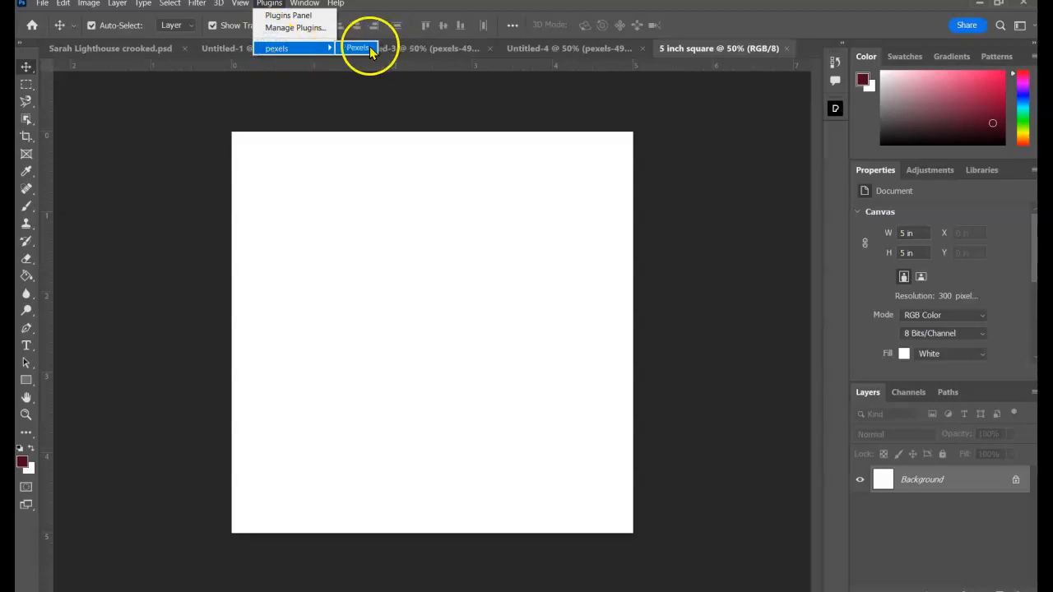
scroll(682, 236, "down", 3)
scroll(725, 281, "down", 1)
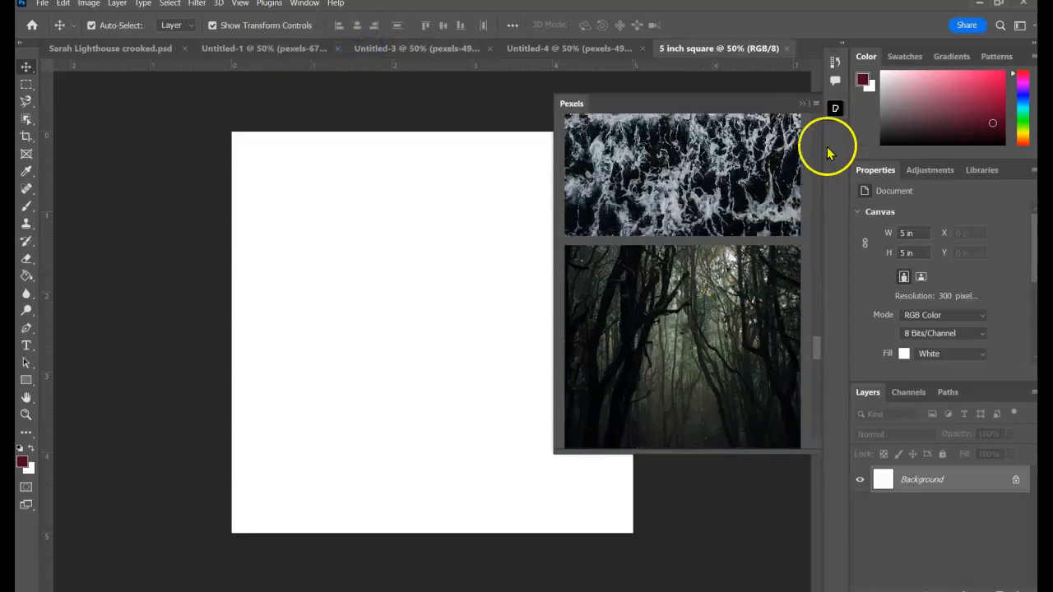
left_click_drag(819, 357, 829, 405)
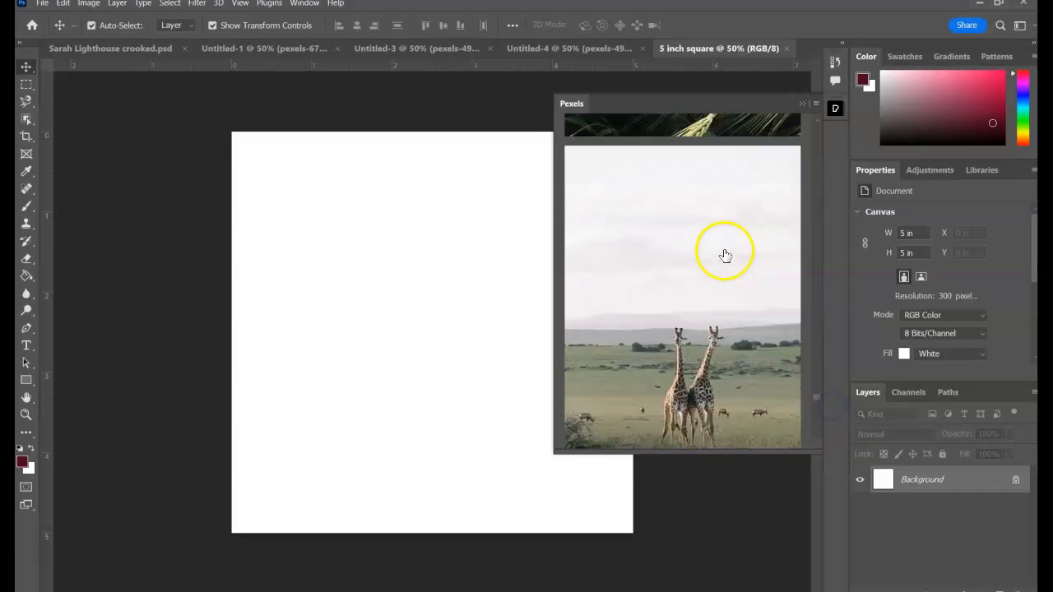
scroll(732, 268, "down", 2)
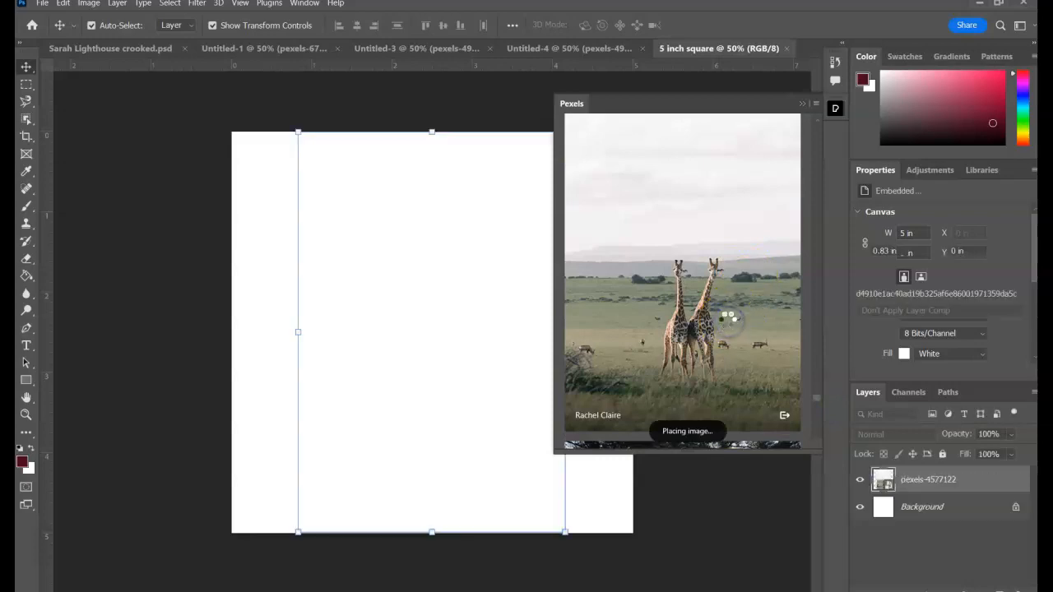
left_click(802, 104)
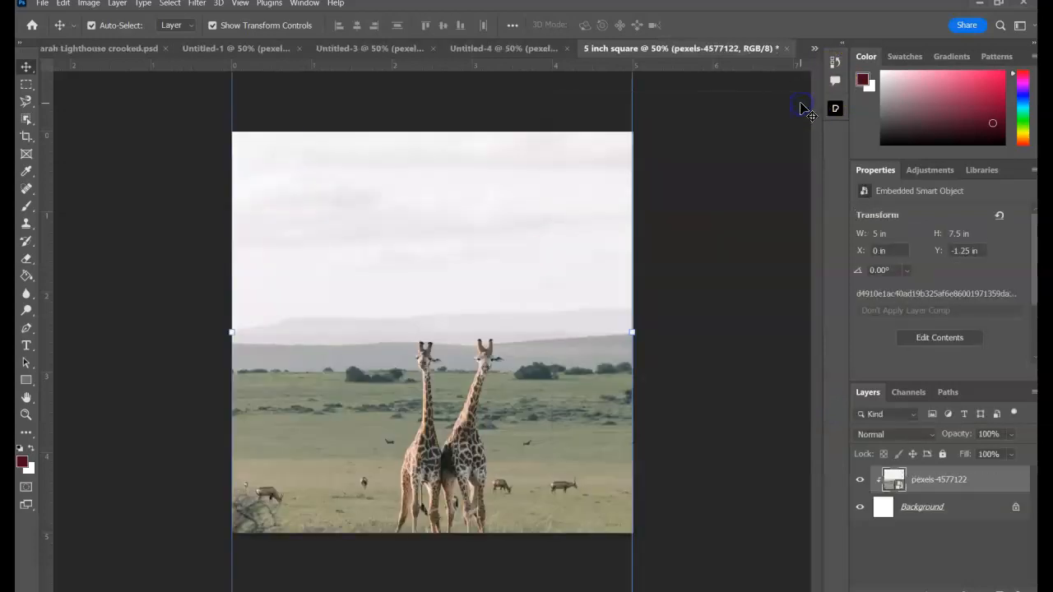
- Move the giraffe photo about 1.12 in up and 0.09 in left so both giraffes fit fully on the canvas
key("ctrl+t")
left_click_drag(363, 319, 358, 249)
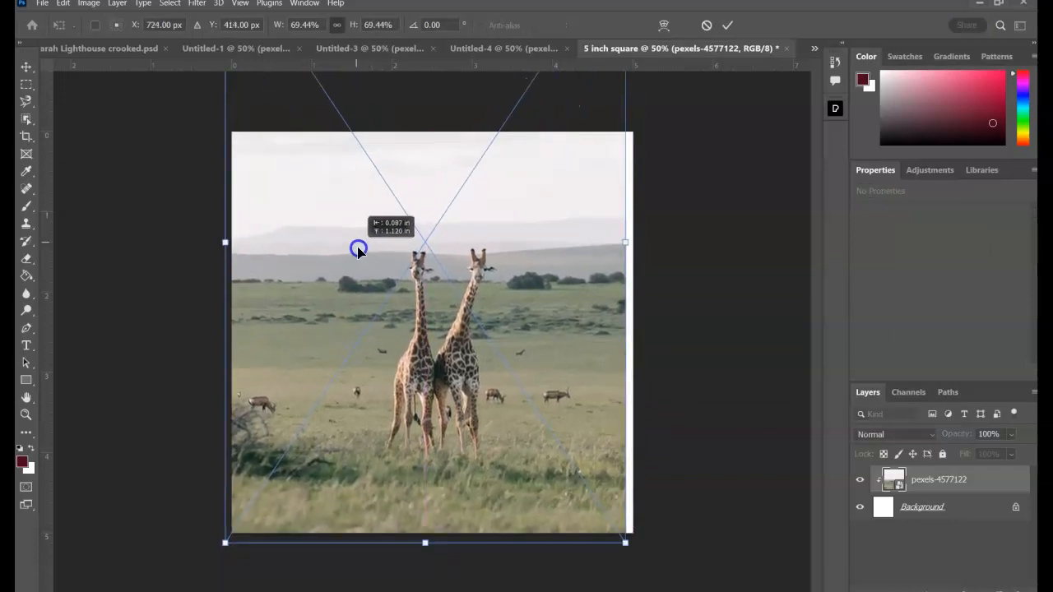
left_click(727, 25)
- Rasterize the giraffe layer and scale it to 104% so it covers the white strip at the canvas's right edge
left_click(943, 484)
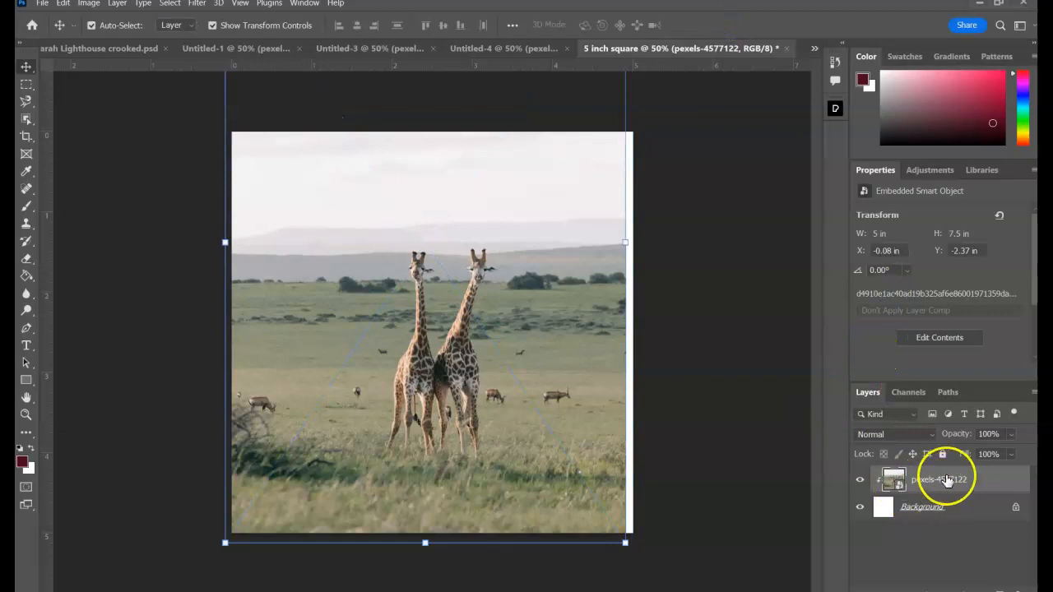
right_click(946, 483)
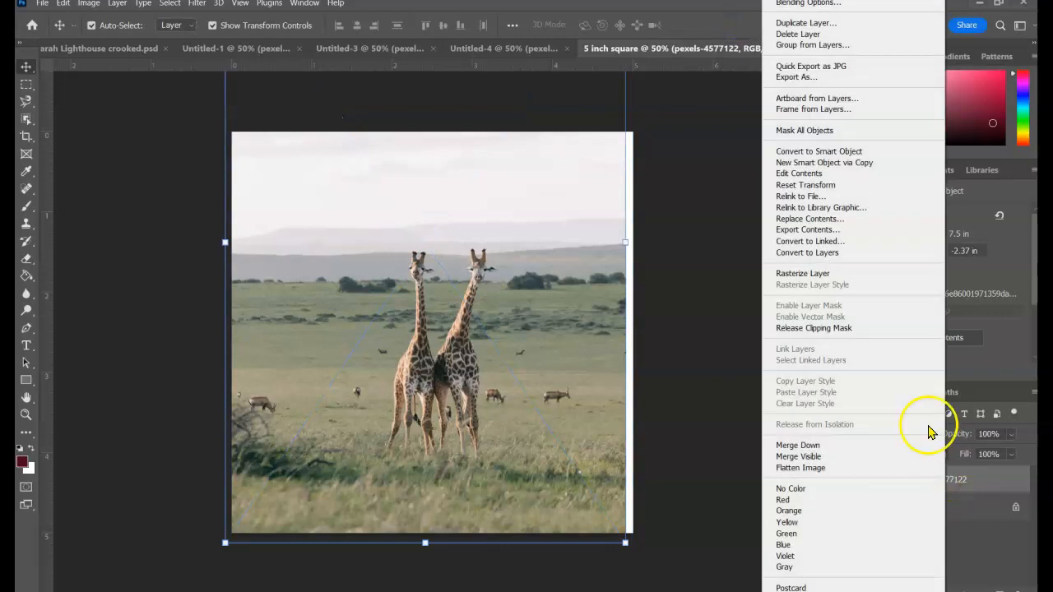
left_click(812, 278)
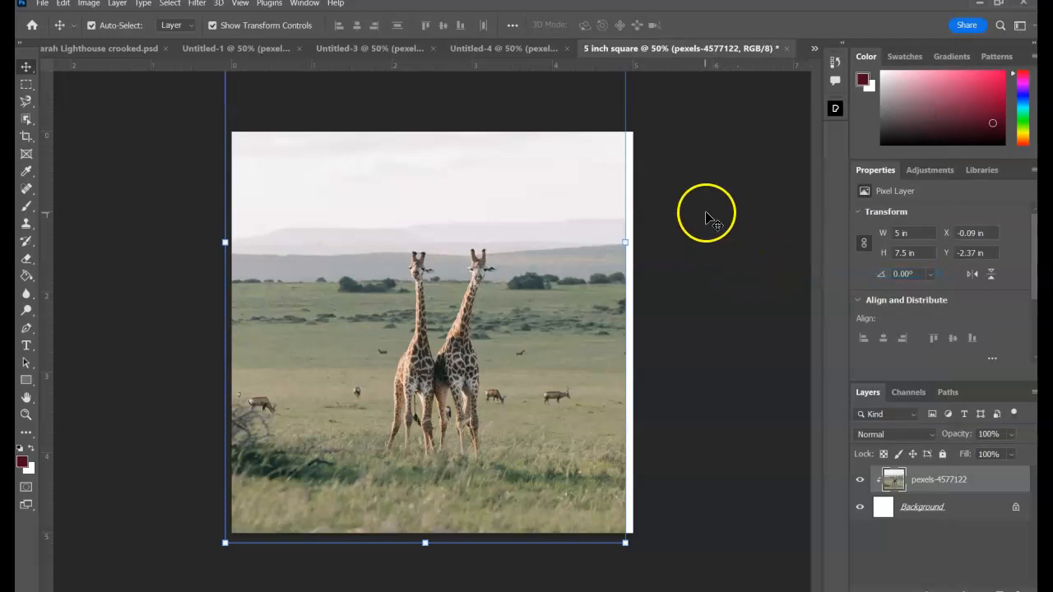
left_click_drag(625, 242, 641, 242)
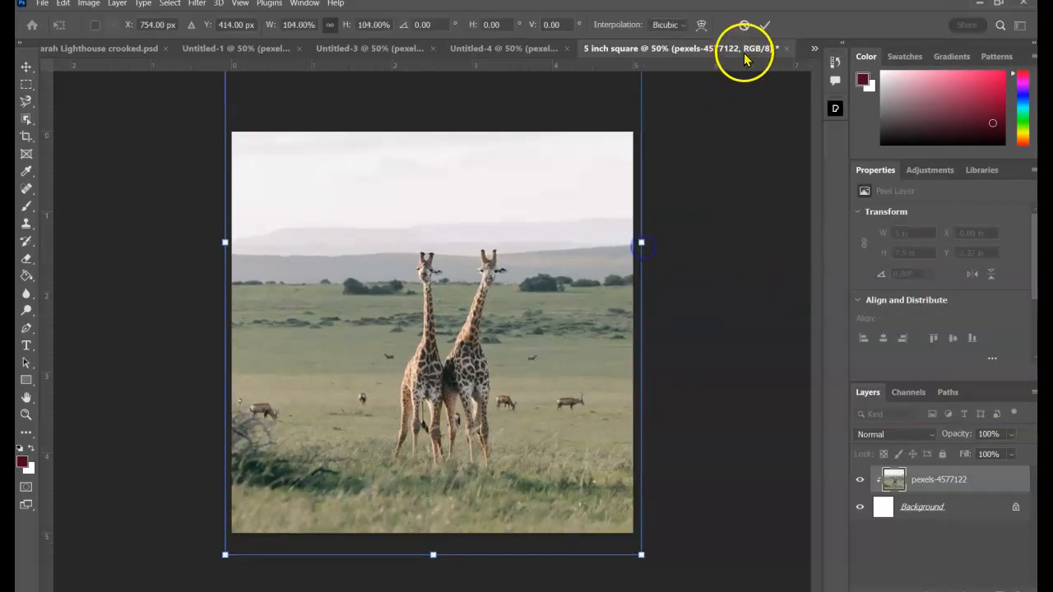
left_click(766, 25)
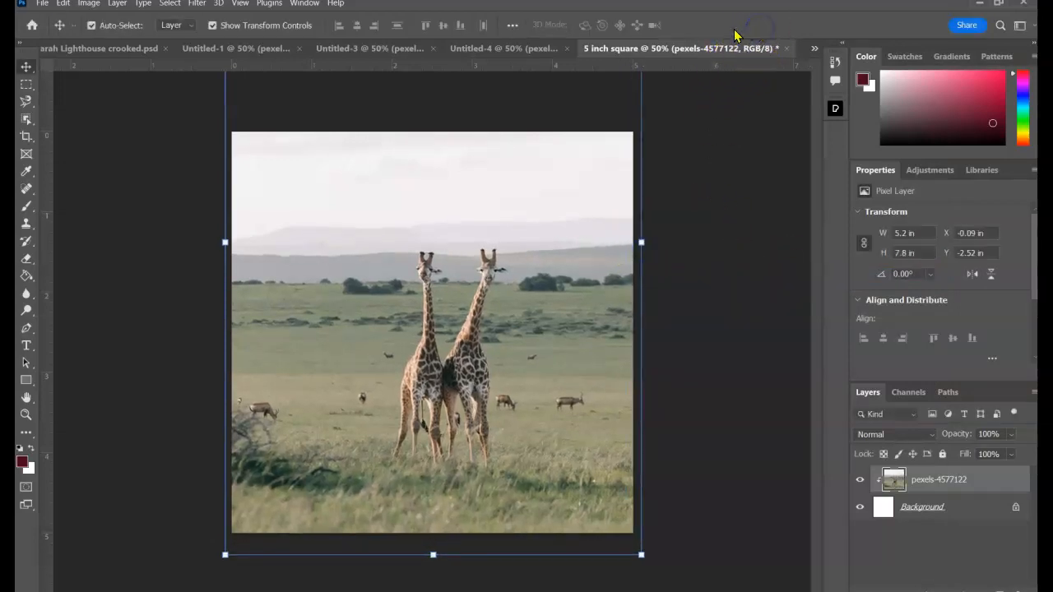
- Convert the giraffe layer for smart filters and suppress future smart object conversion notices
left_click(197, 4)
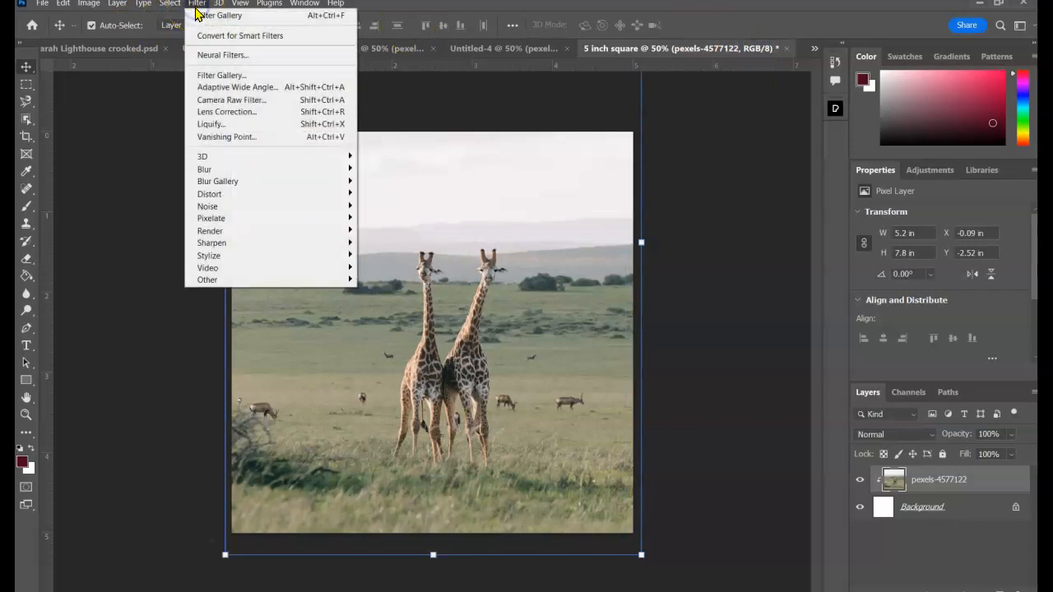
left_click(197, 37)
left_click(197, 37)
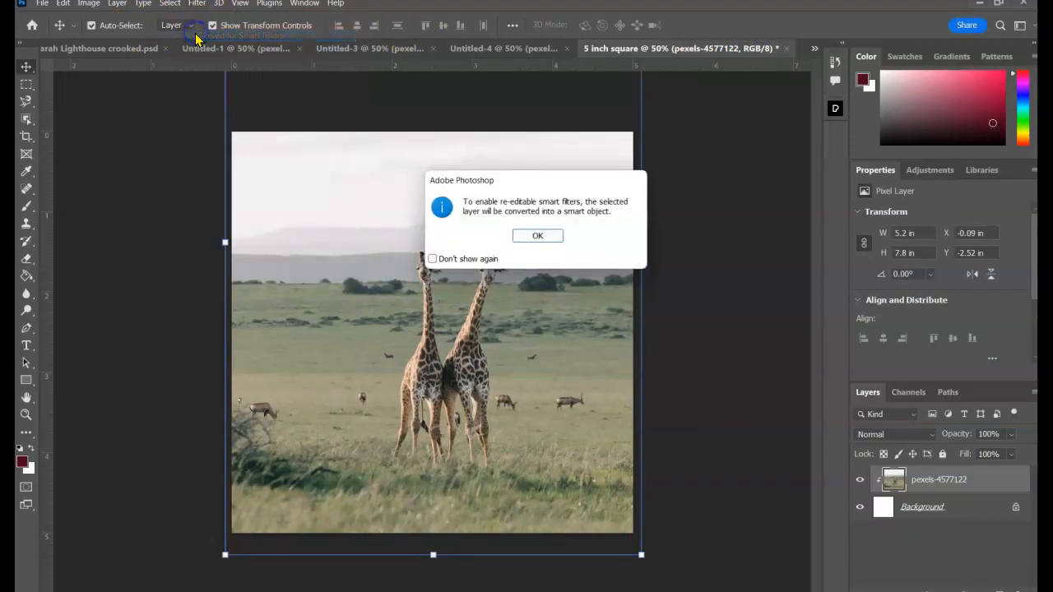
left_click(526, 236)
left_click(432, 258)
left_click(538, 237)
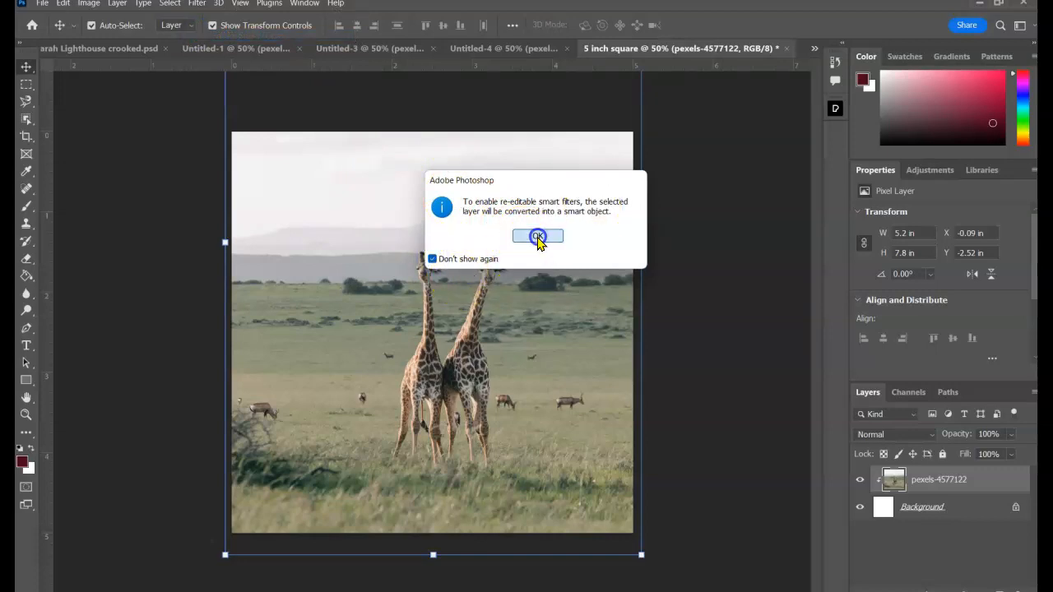
- Open the Filter Gallery for the giraffe layer, change the Film Grain effect to Ink Outlines and fit the preview on screen
left_click(198, 4)
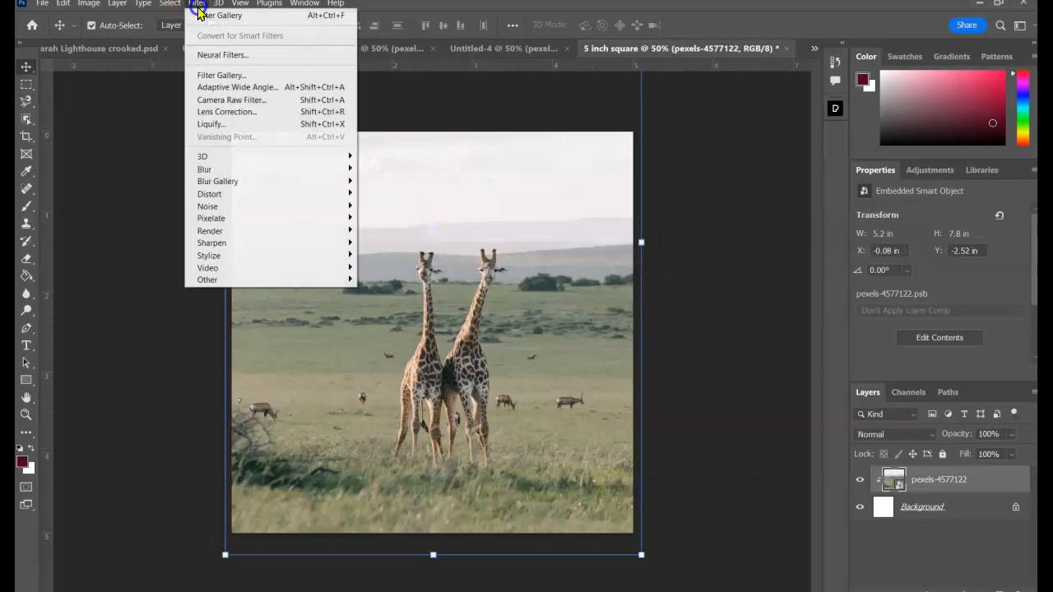
left_click(218, 75)
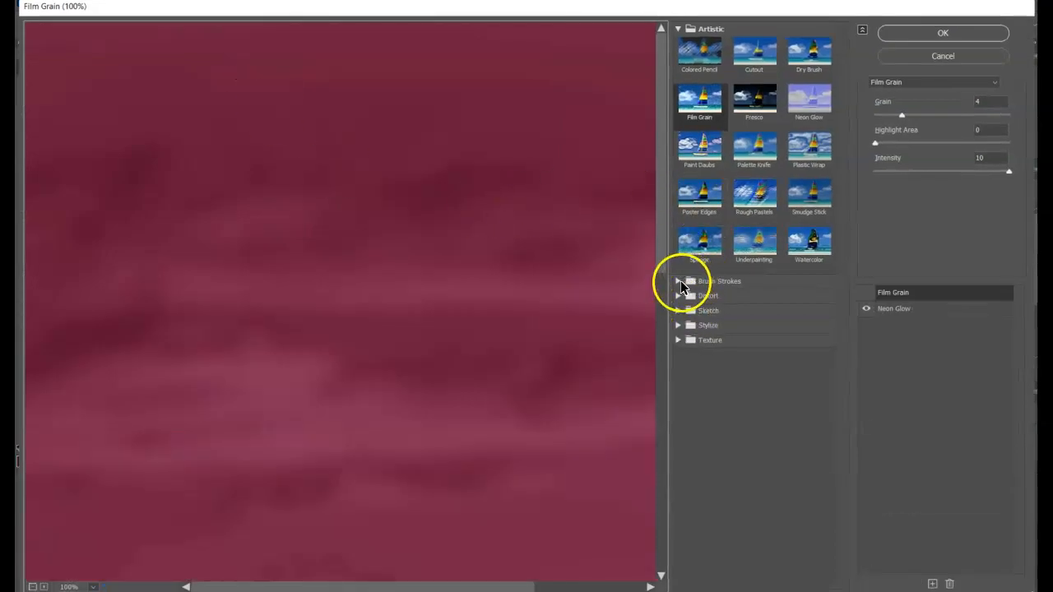
left_click(679, 283)
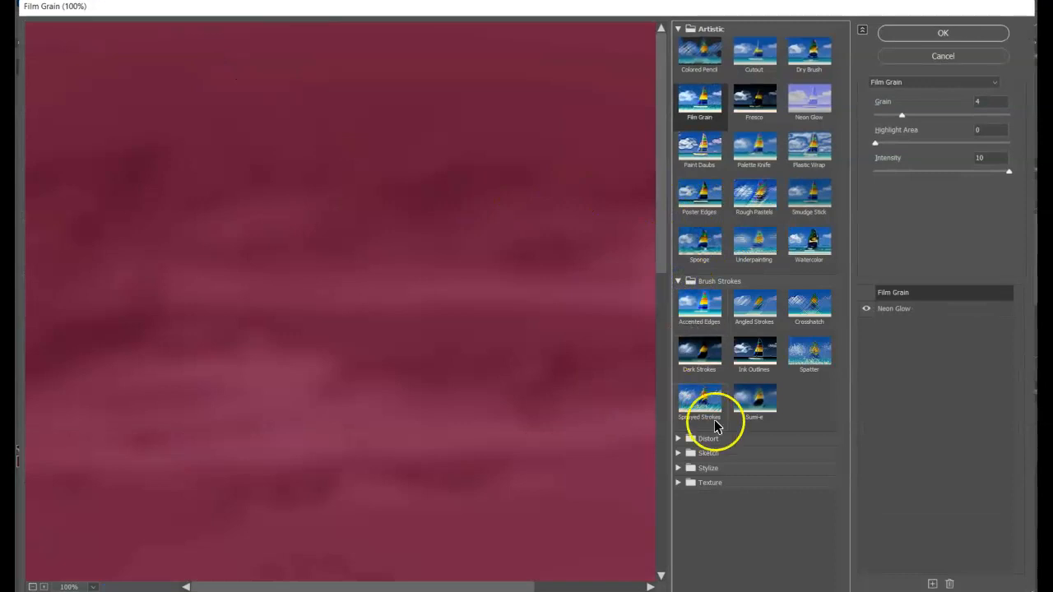
left_click(755, 352)
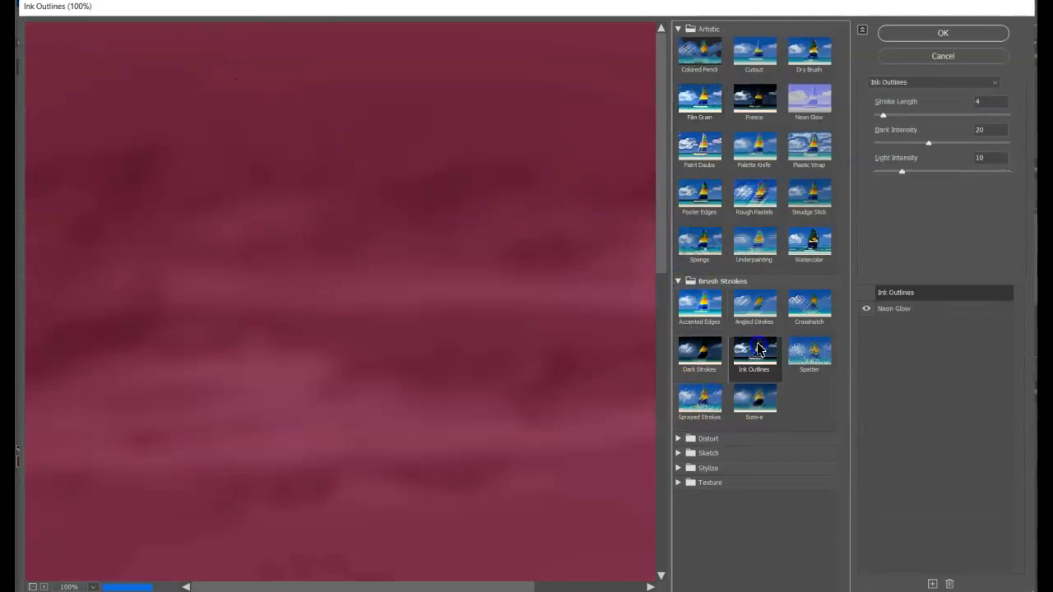
left_click(90, 585)
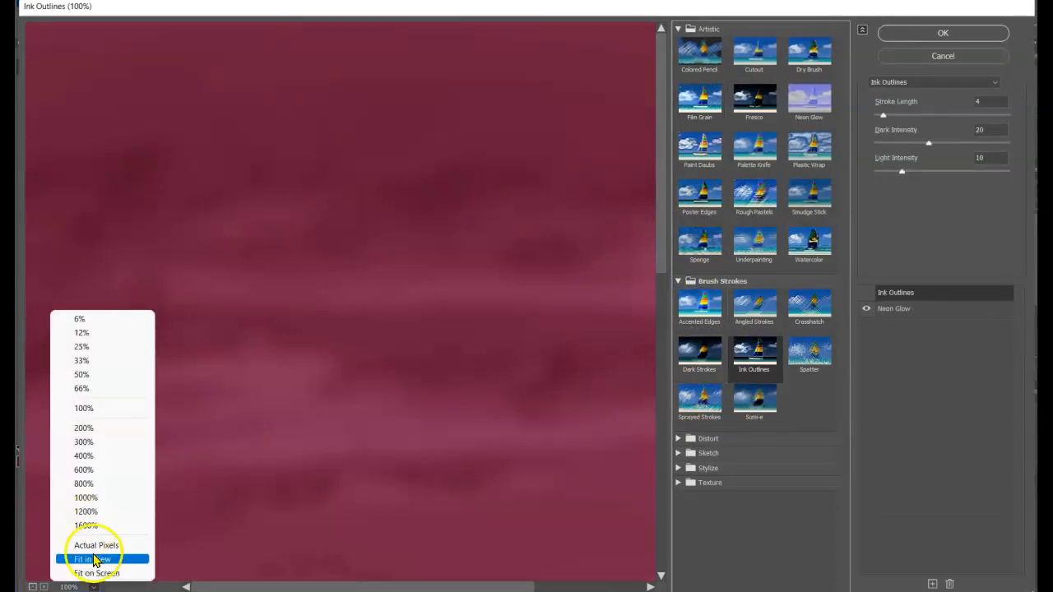
left_click(97, 573)
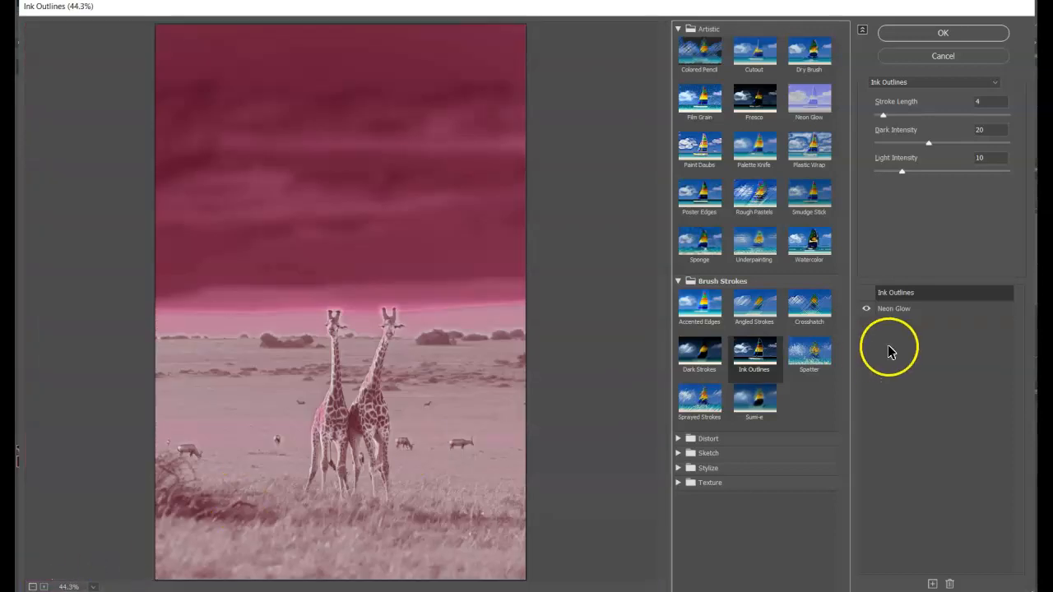
- Show the Ink Outlines effect, hide the Neon Glow effect and apply the Filter Gallery to the giraffe layer
left_click(866, 292)
left_click(867, 311)
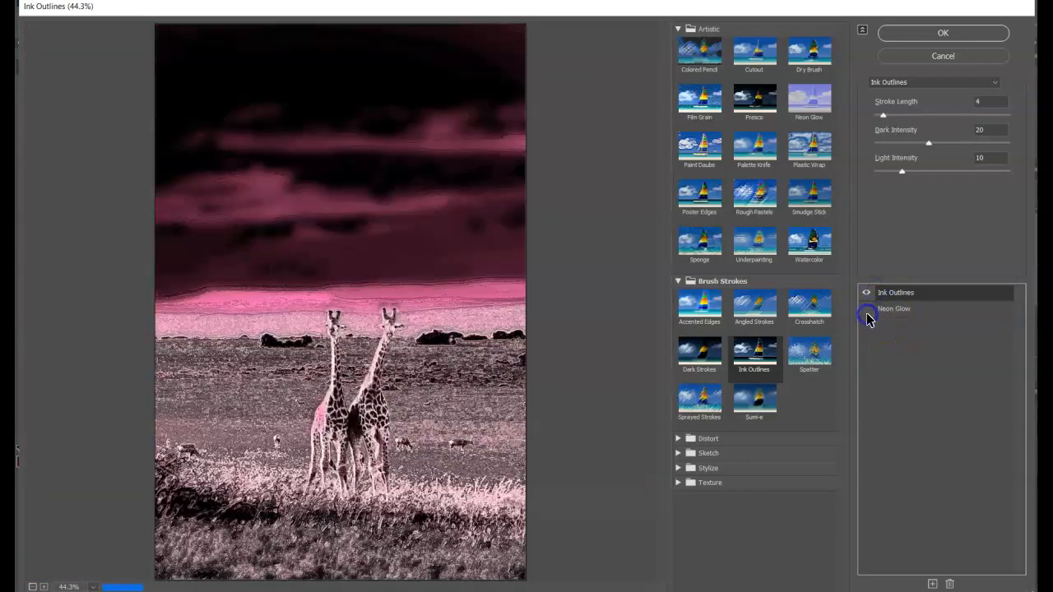
left_click(869, 311)
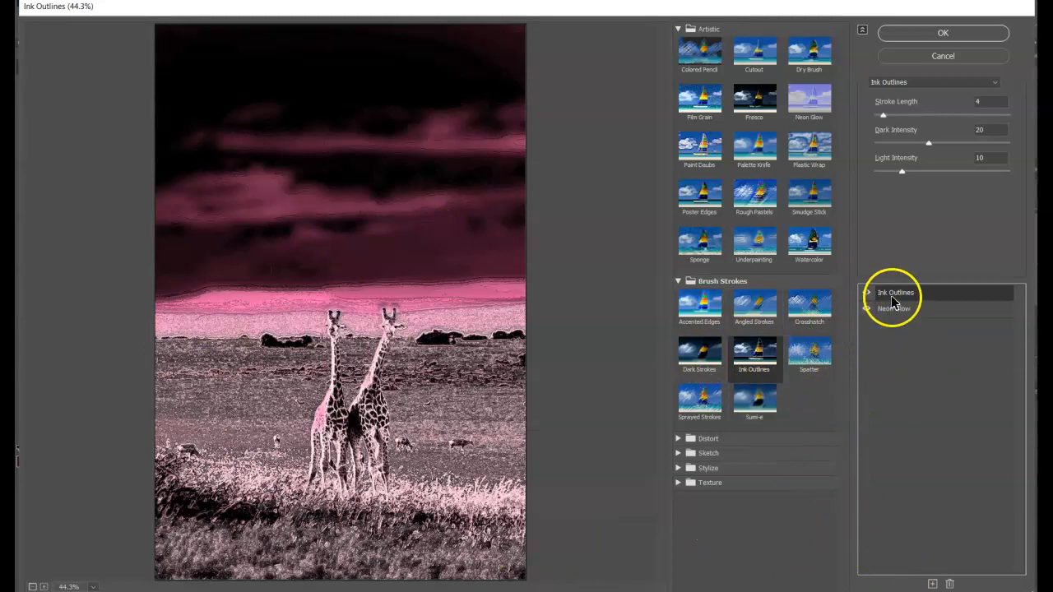
left_click(866, 308)
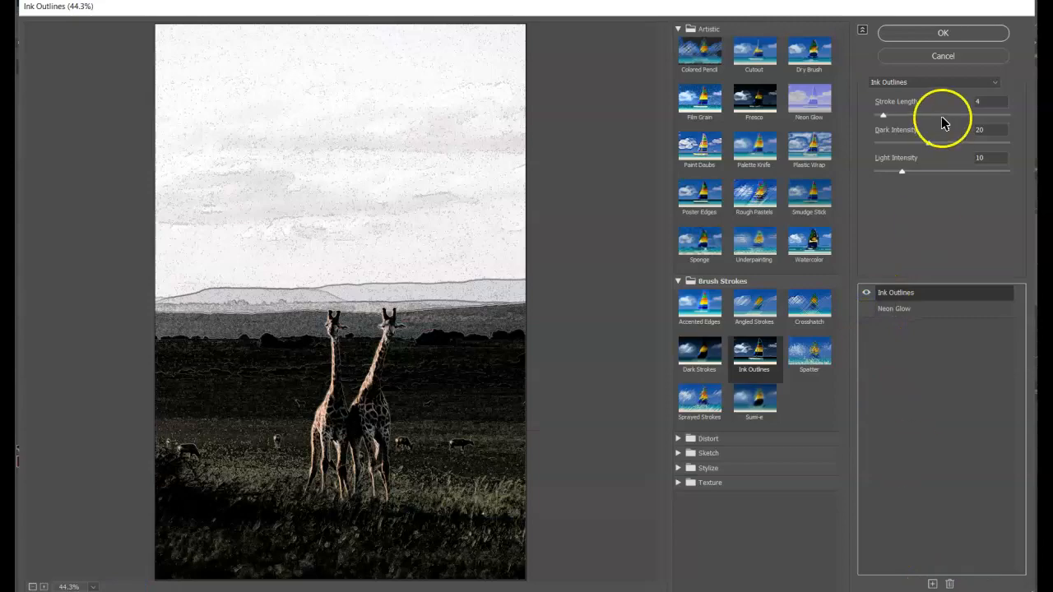
left_click(920, 34)
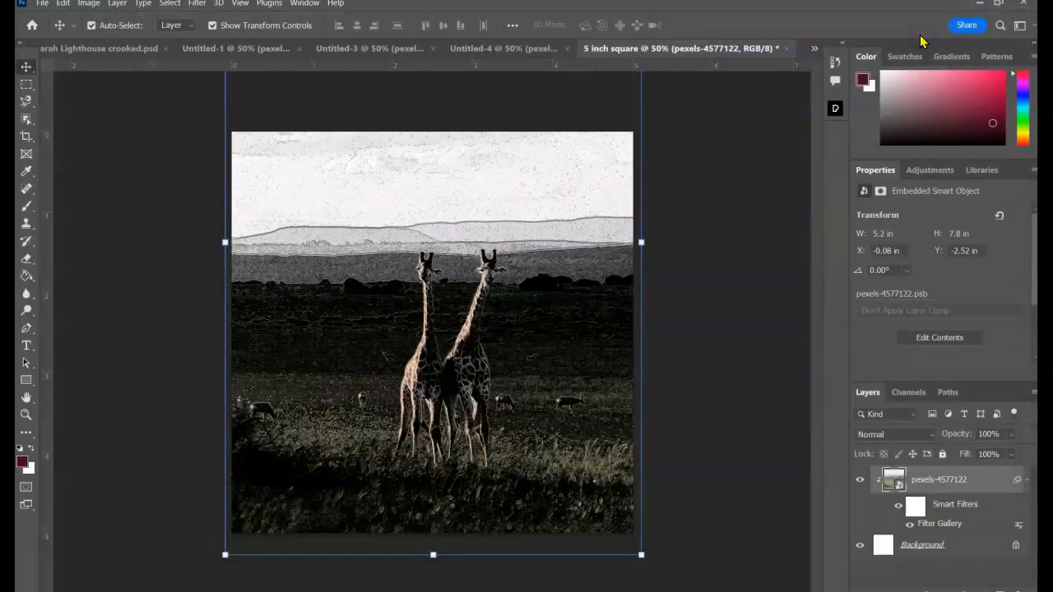
- Export the image as a JPG to the Filter folder, named with the student's first name plus "giraffe ink outline filter"
left_click(41, 4)
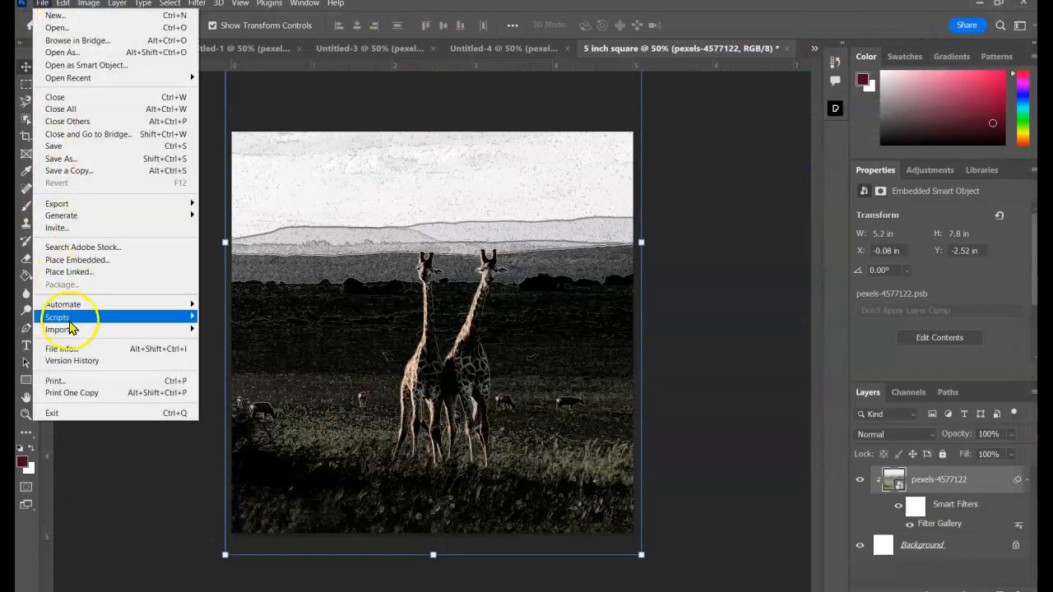
mouse_move(57, 203)
left_click(234, 204)
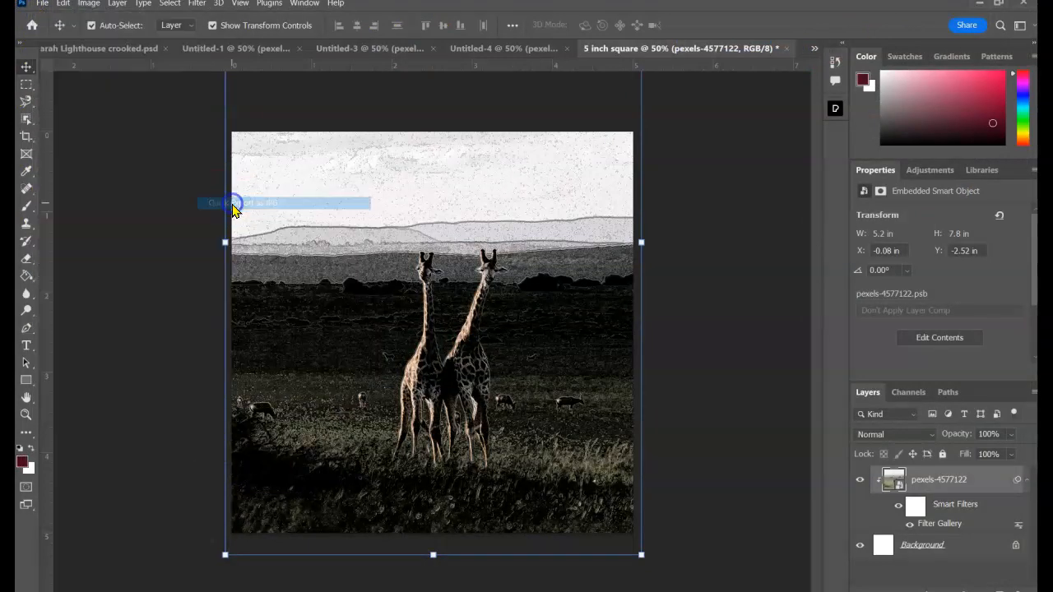
left_click(190, 548)
left_click(174, 533)
triple_click(175, 531)
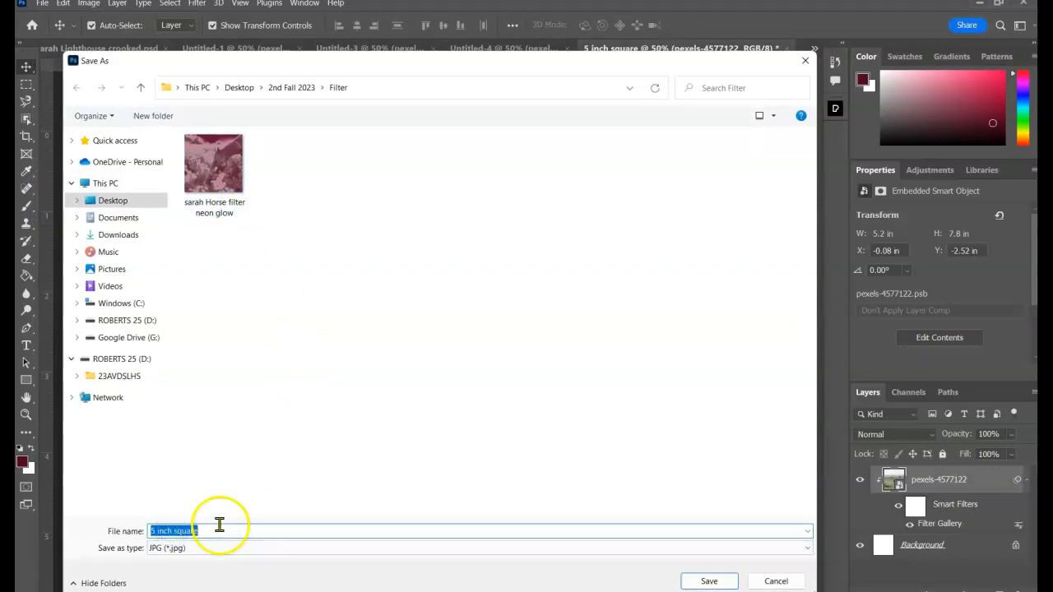
type("sarah fgiraffe ink outline filter")
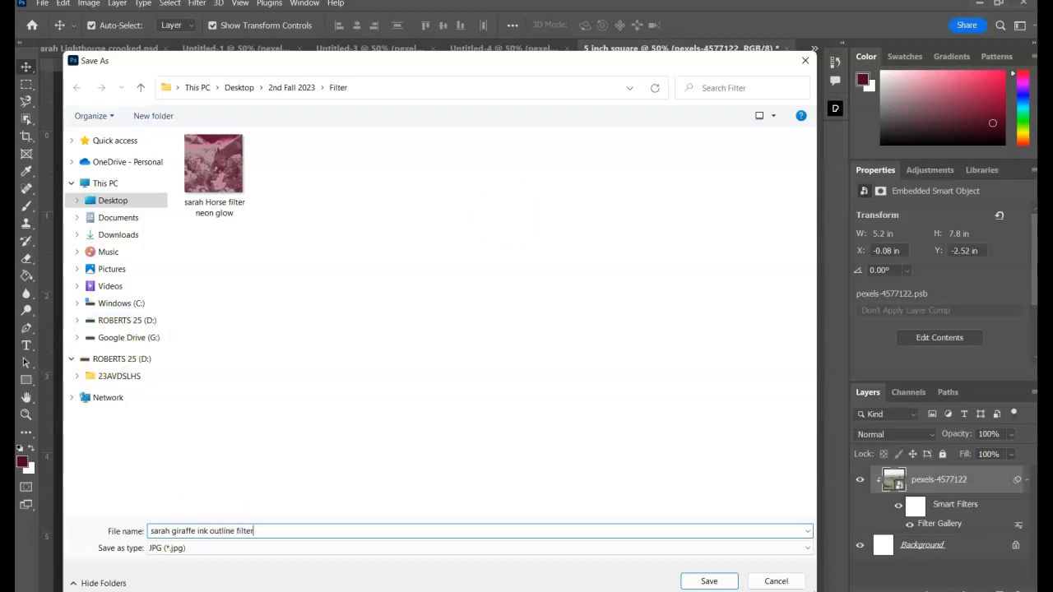
left_click(707, 580)
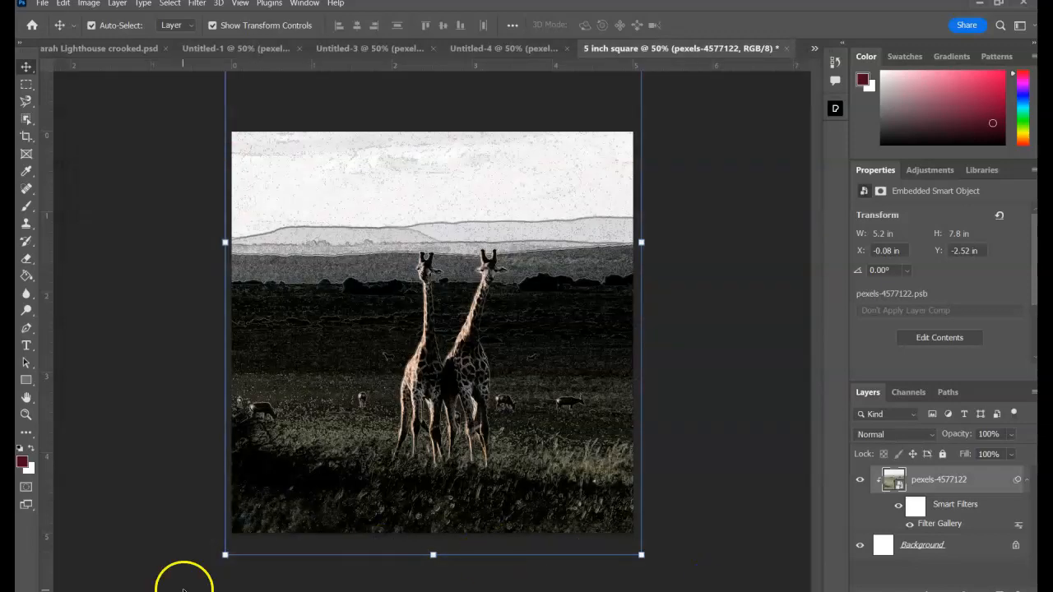